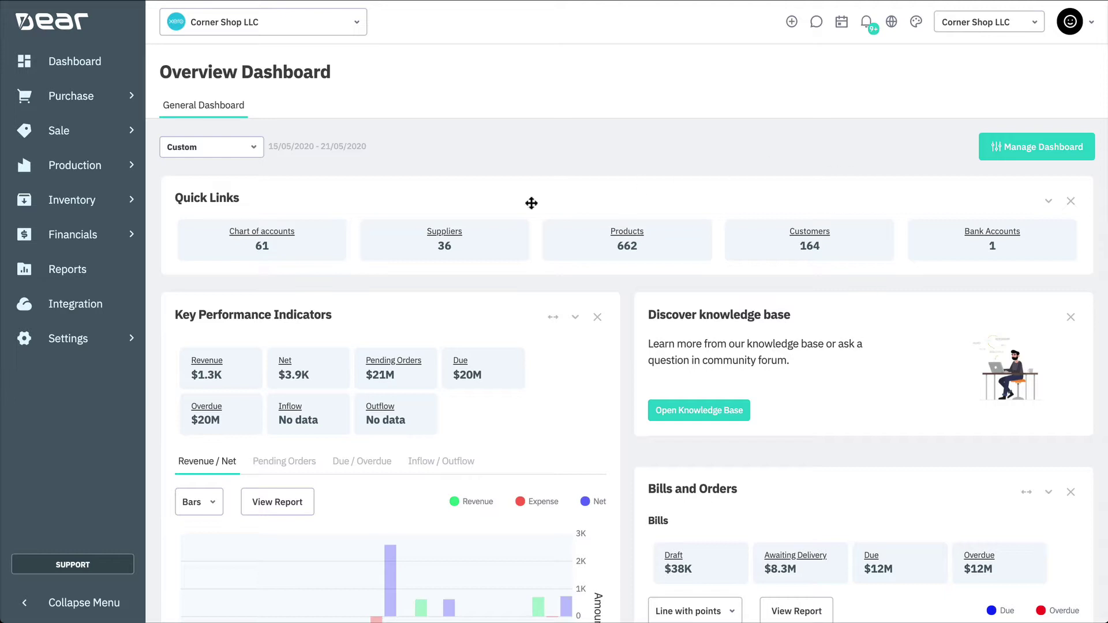
Go to Settings > Automation from the sidebar
click(115, 342)
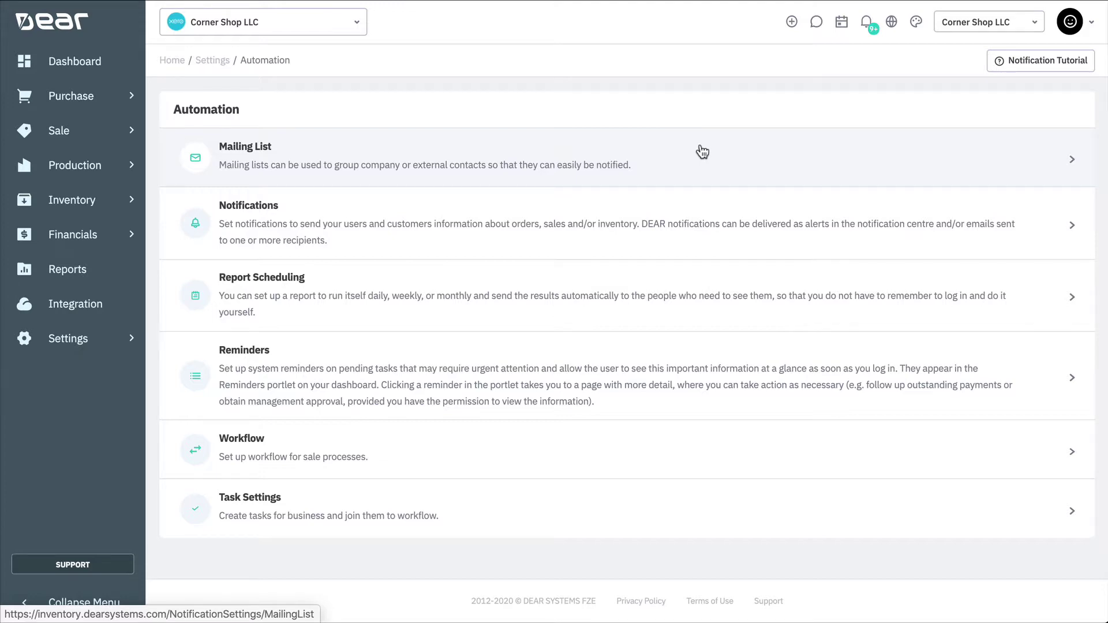
Create a mailing list named '3PL Managers' with two comma-separated contact email addresses
click(702, 151)
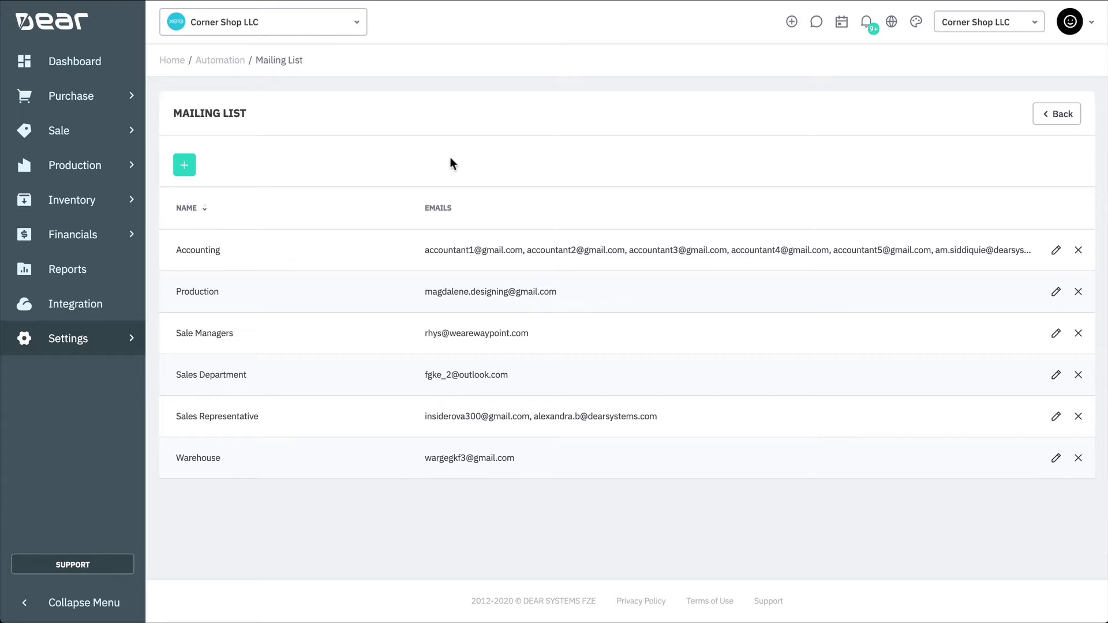
click(185, 165)
click(193, 173)
text(3PL)
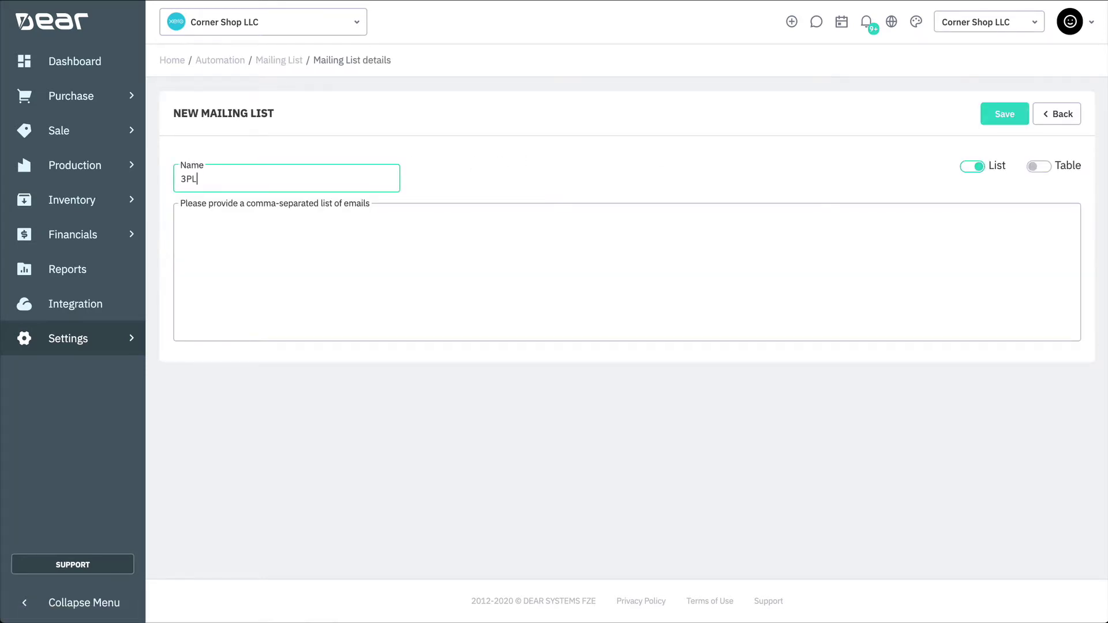
text( Managers)
click(205, 229)
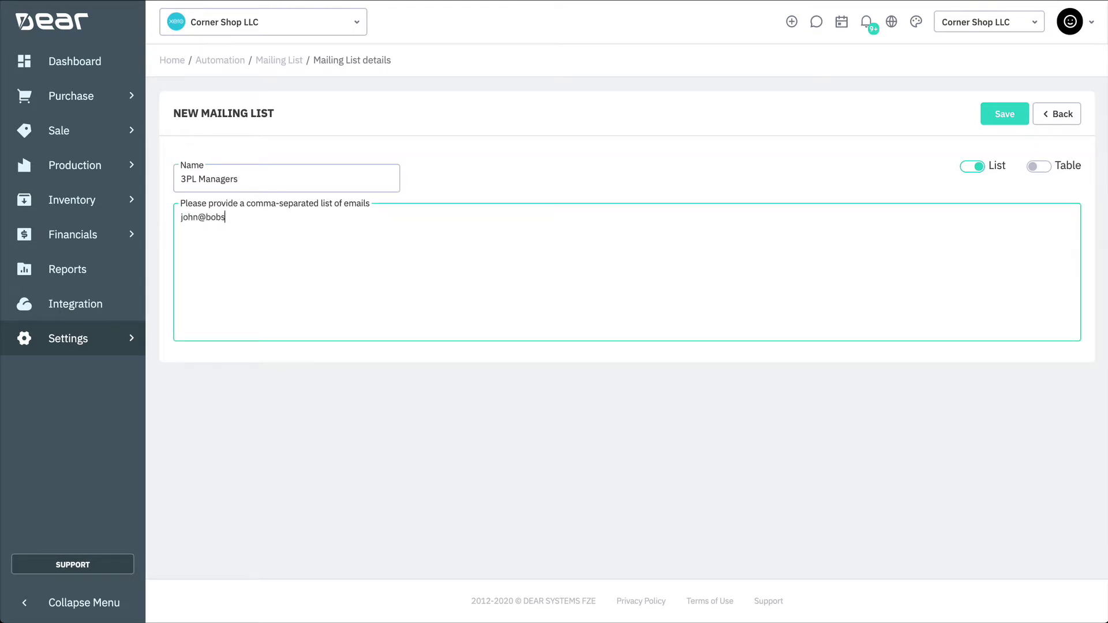
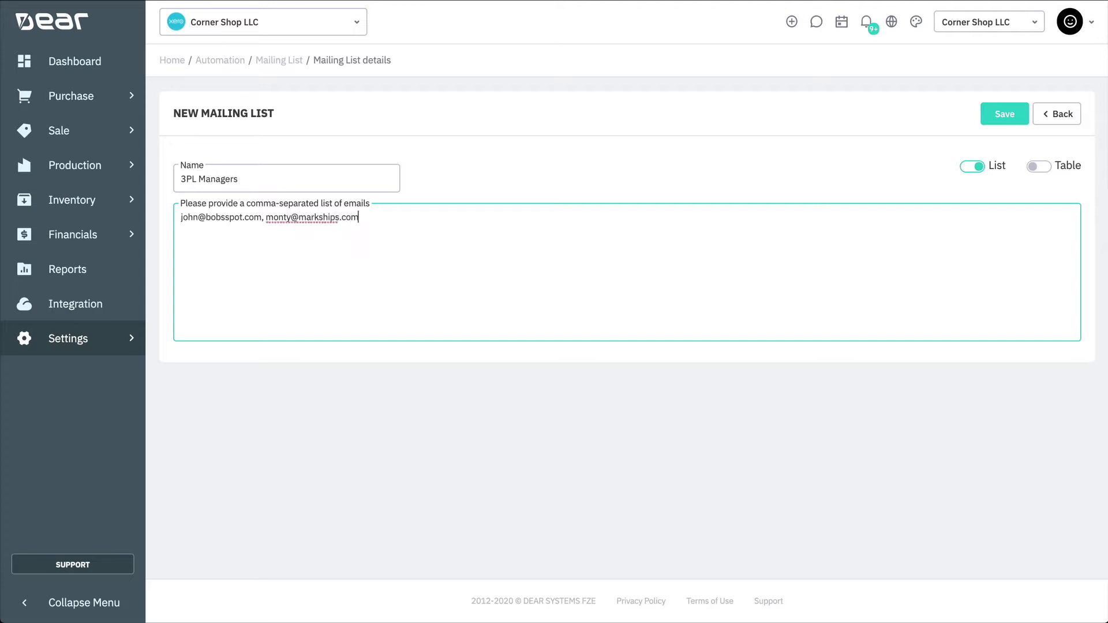
Show the list's emails as a table and add a third contact email address
click(1035, 166)
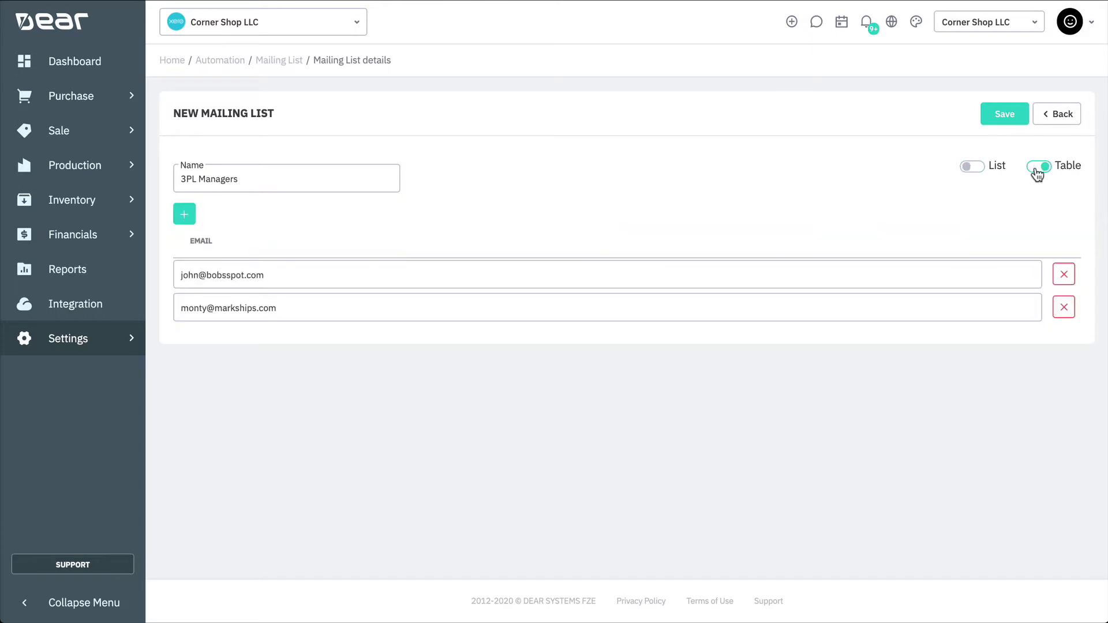
click(184, 214)
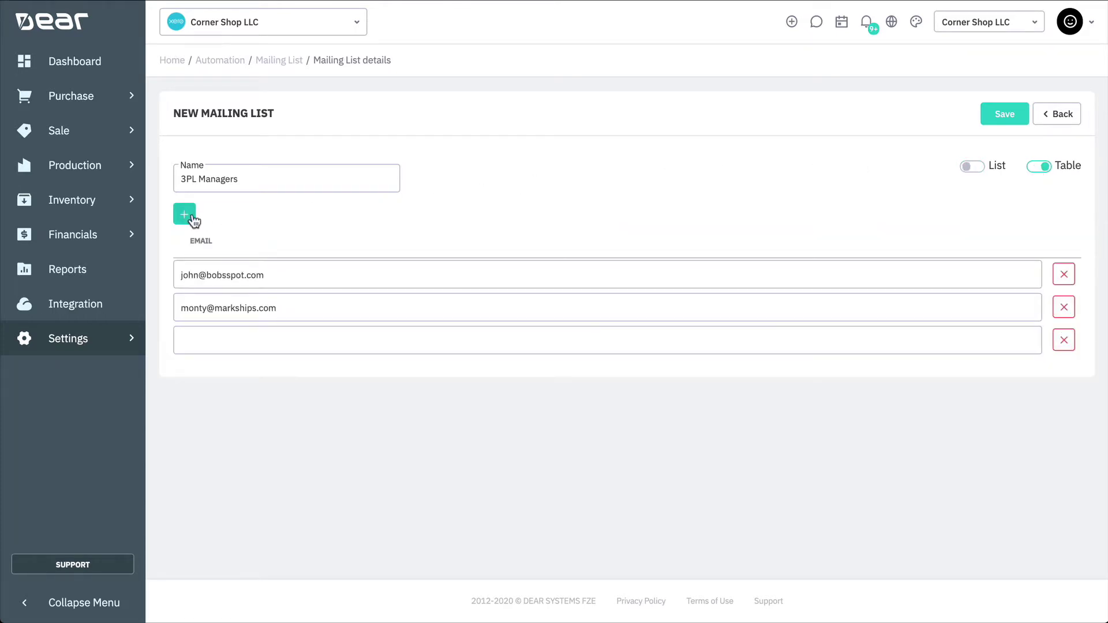
click(218, 340)
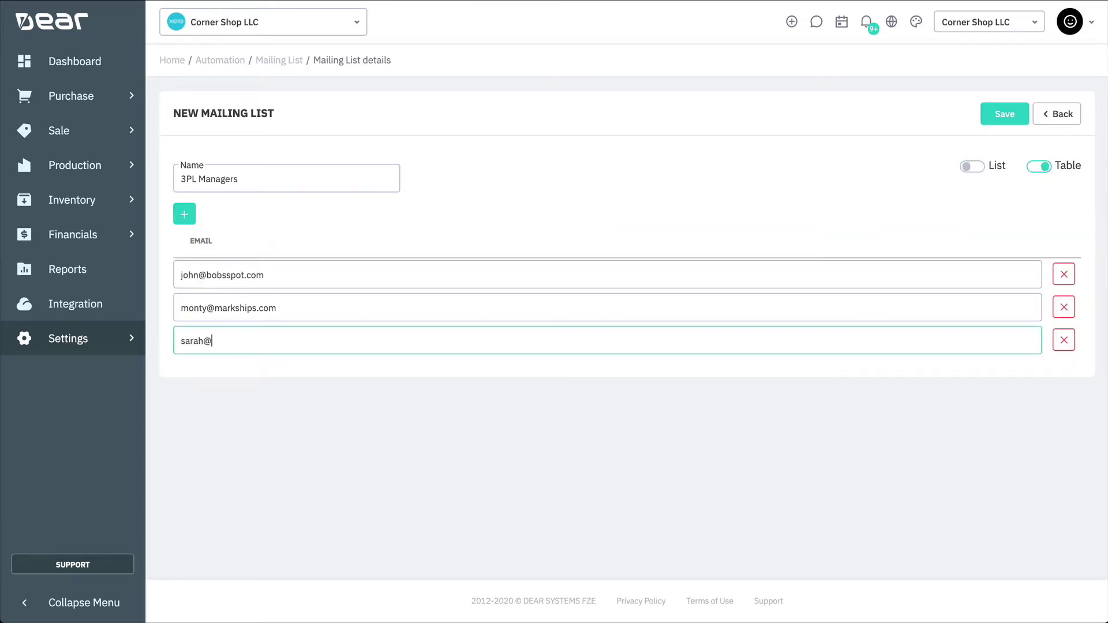
Save the 3PL Managers list and expand the Sale group on the Notifications page
click(992, 120)
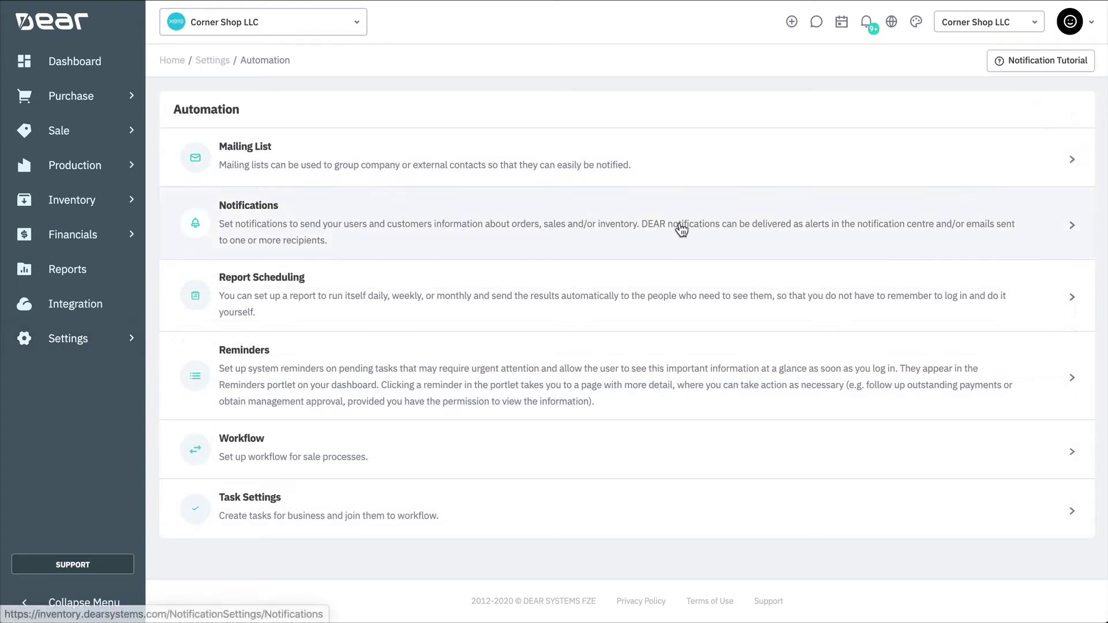
click(681, 229)
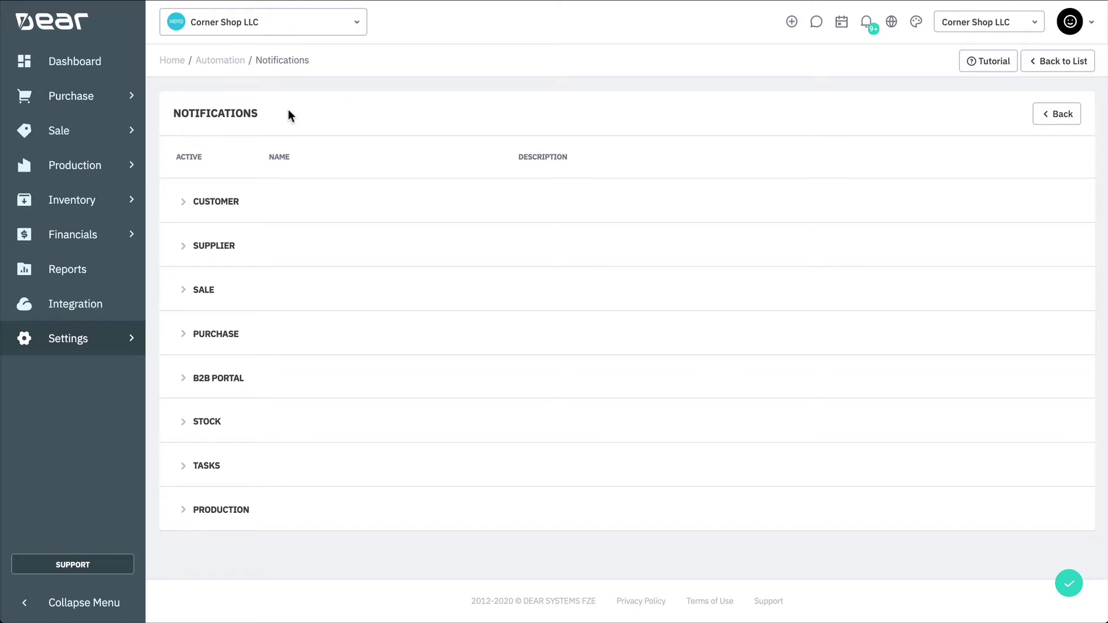
click(212, 297)
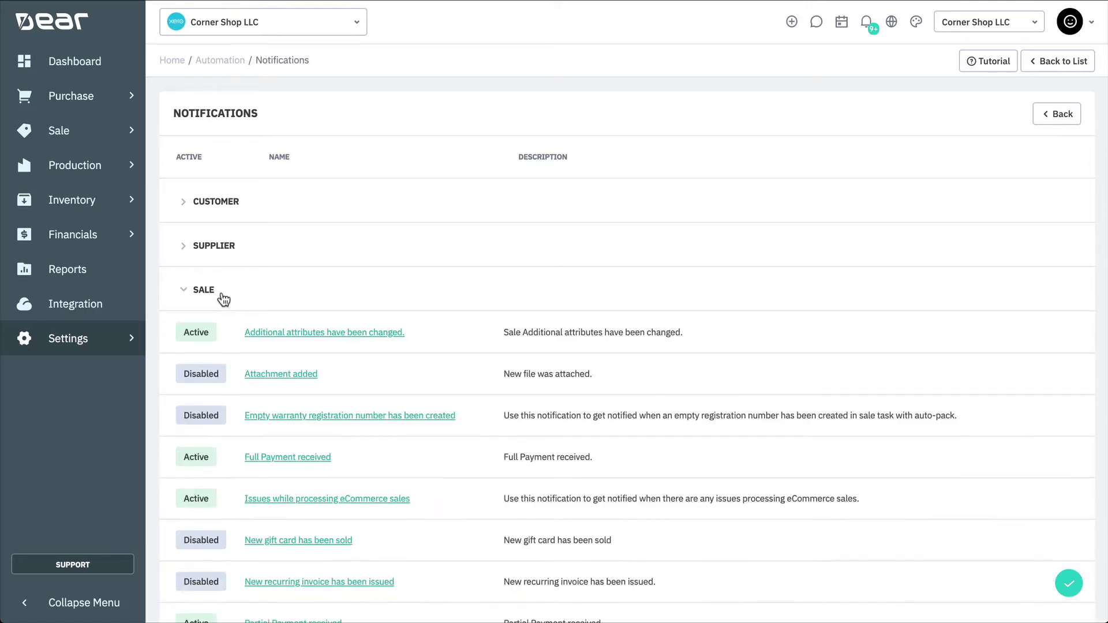
scroll(241, 312, down, 4)
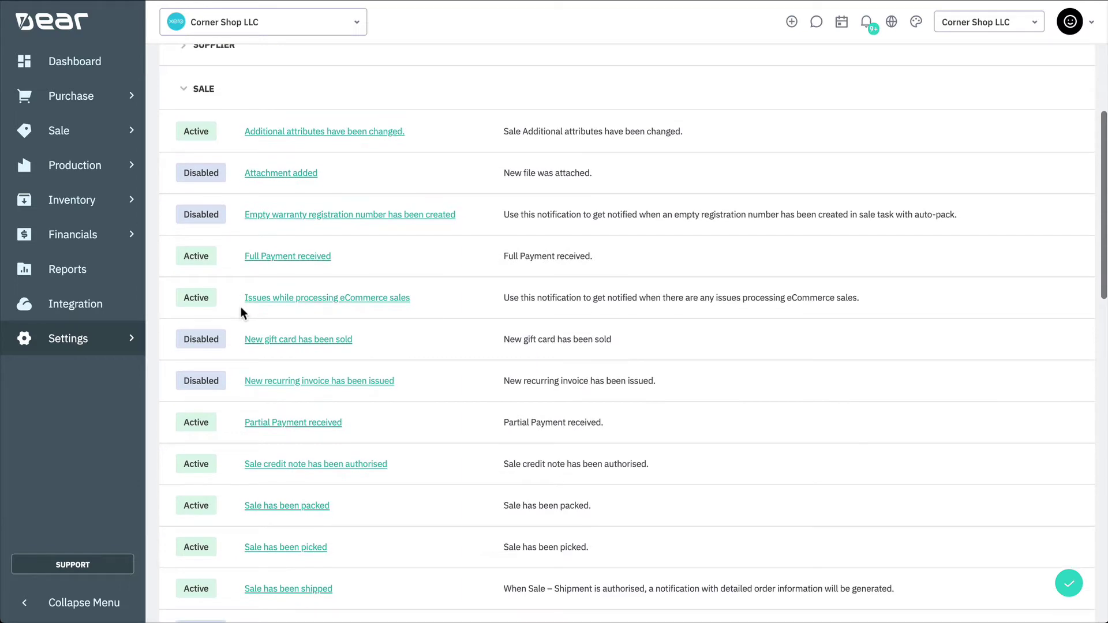
scroll(241, 309, down, 3)
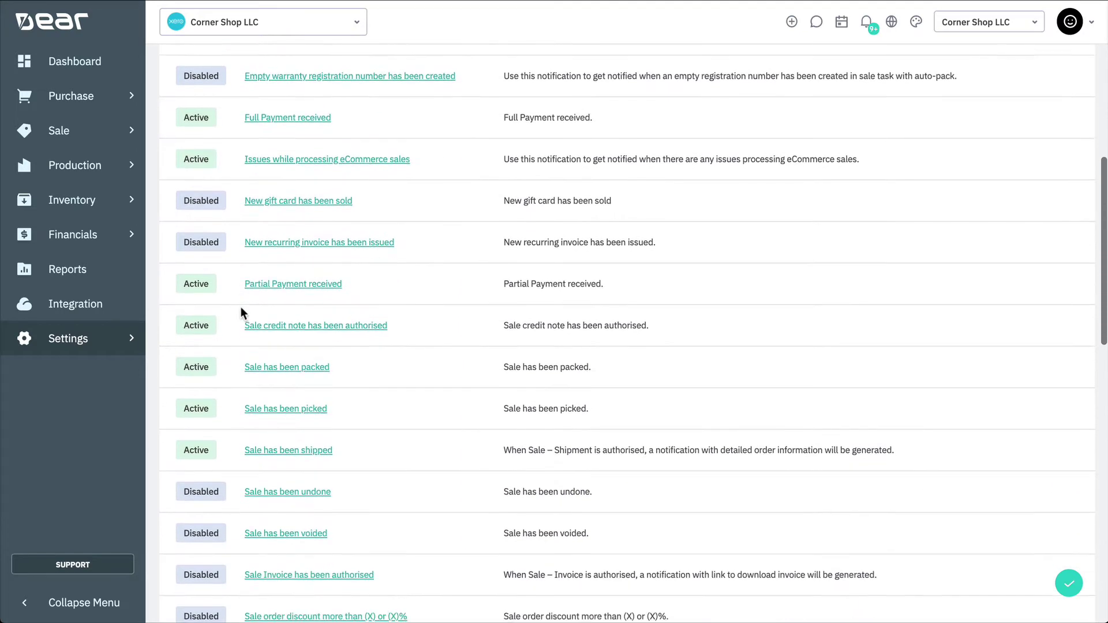
scroll(241, 312, down, 1)
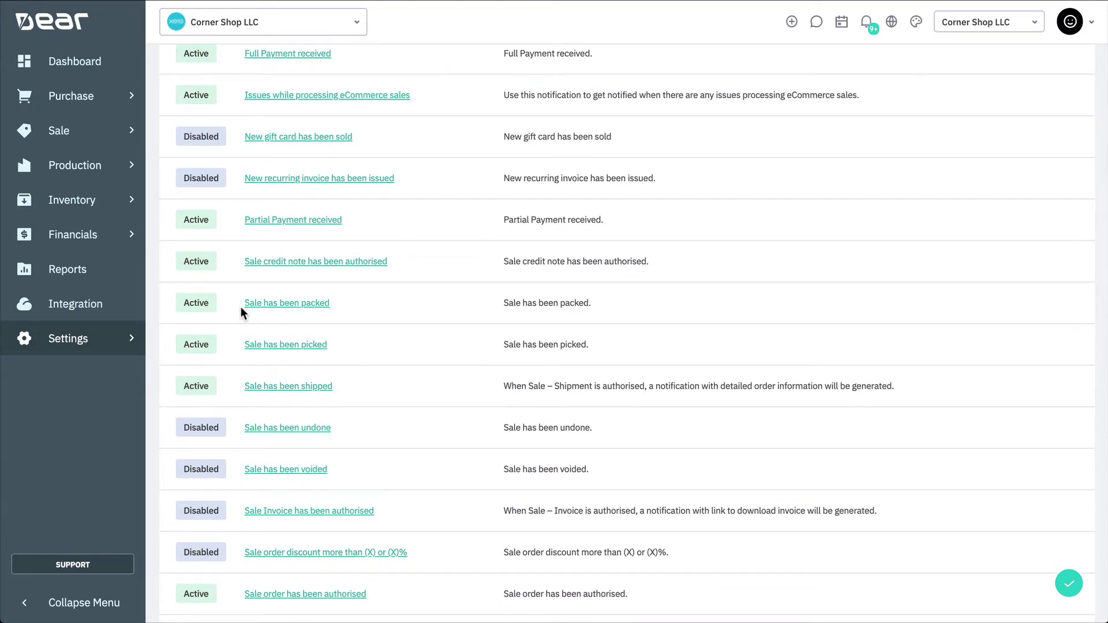
Open 'Sale has been shipped' and toggle Active off and back on, leaving it active
click(286, 386)
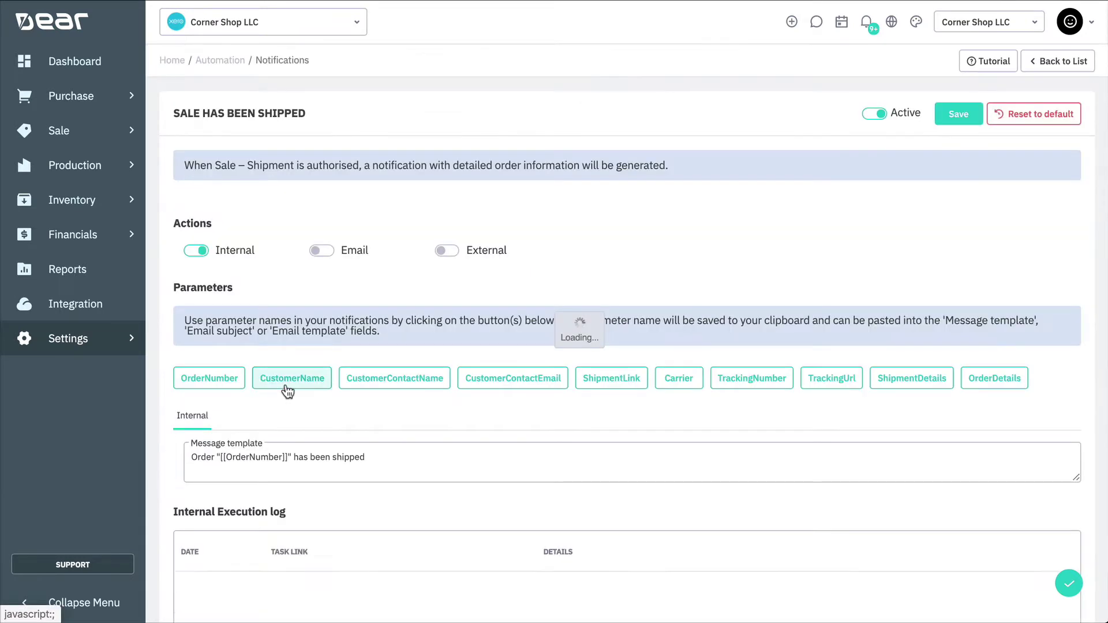
click(872, 118)
click(872, 118)
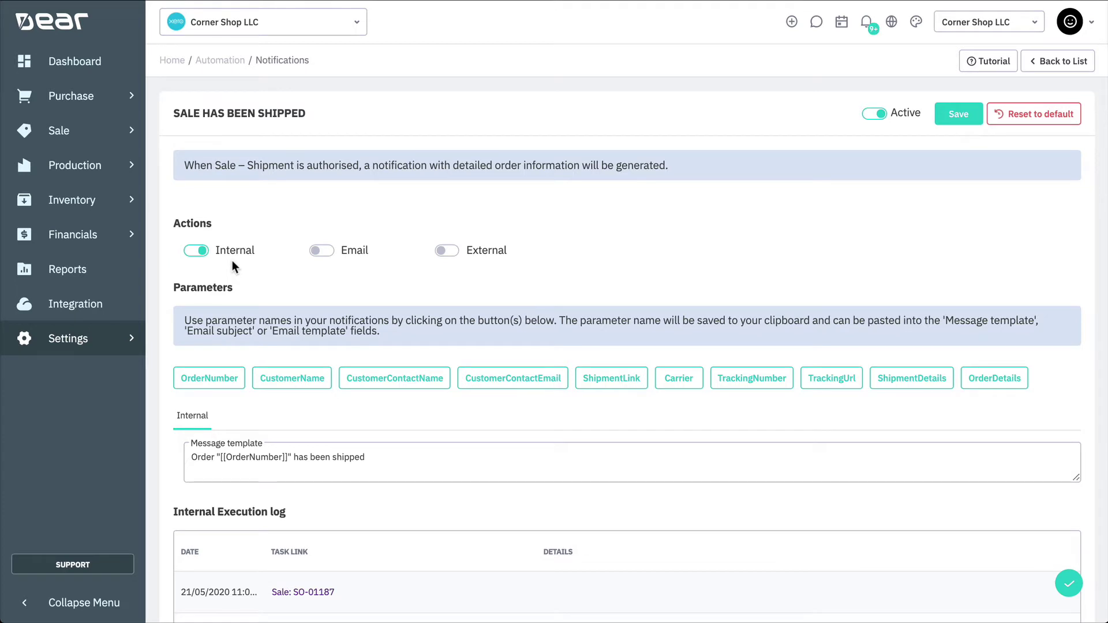
scroll(232, 260, down, 4)
click(257, 212)
scroll(257, 213, down, 2)
scroll(258, 213, up, 3)
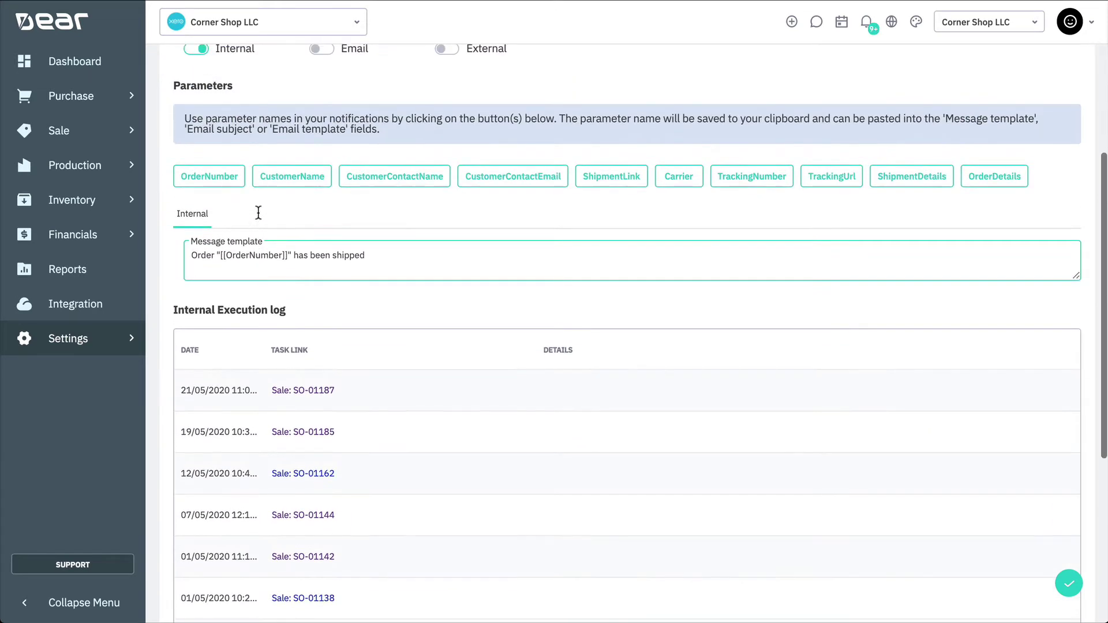
scroll(257, 212, up, 4)
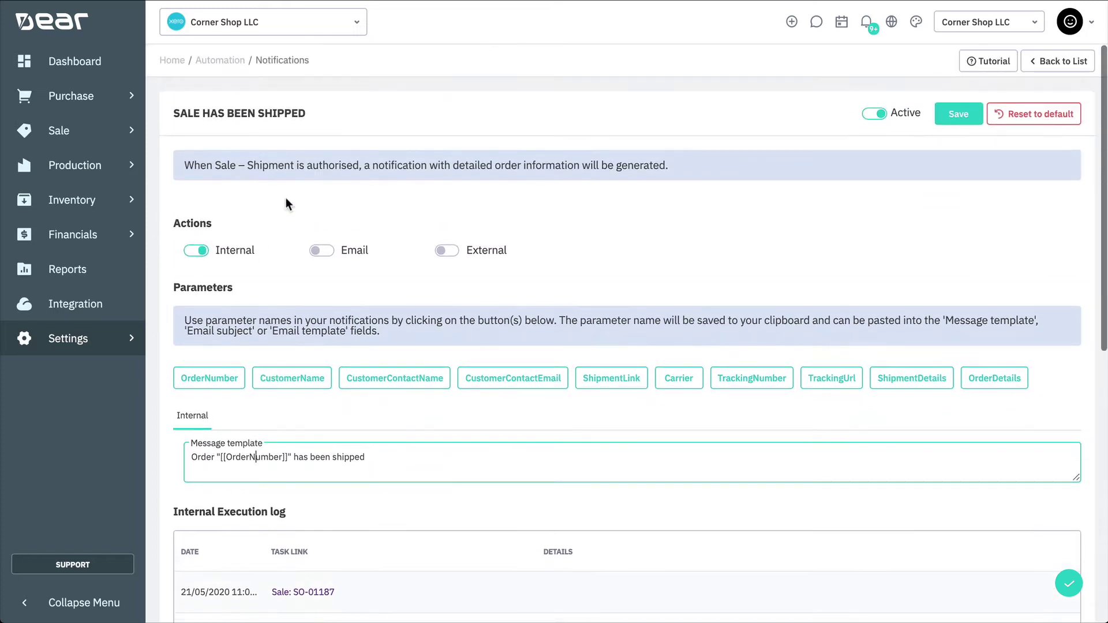
click(866, 26)
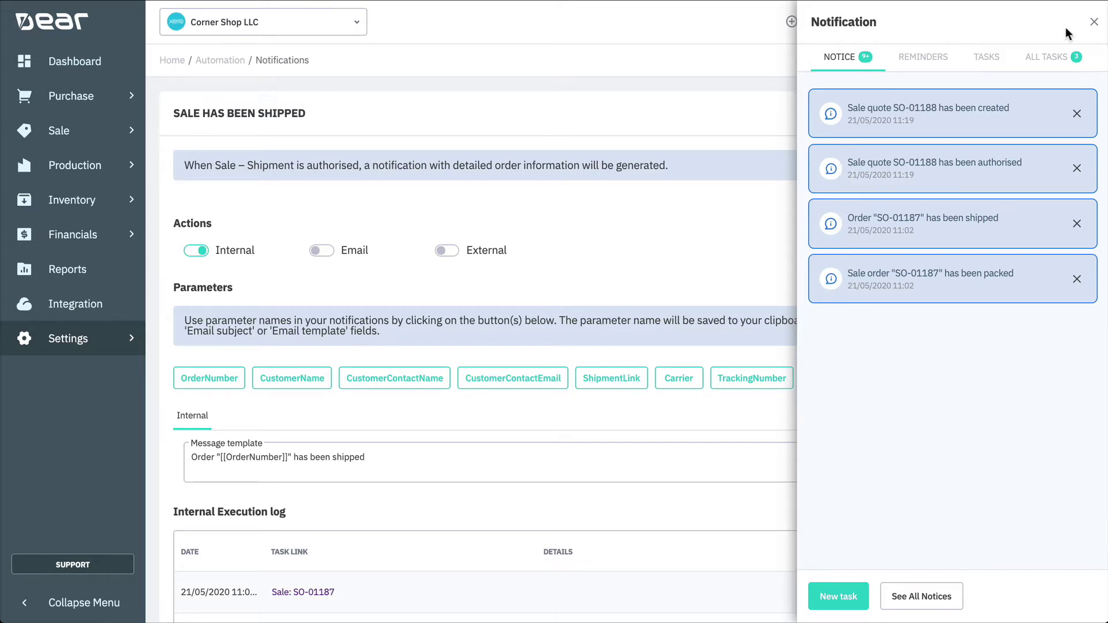
click(1093, 21)
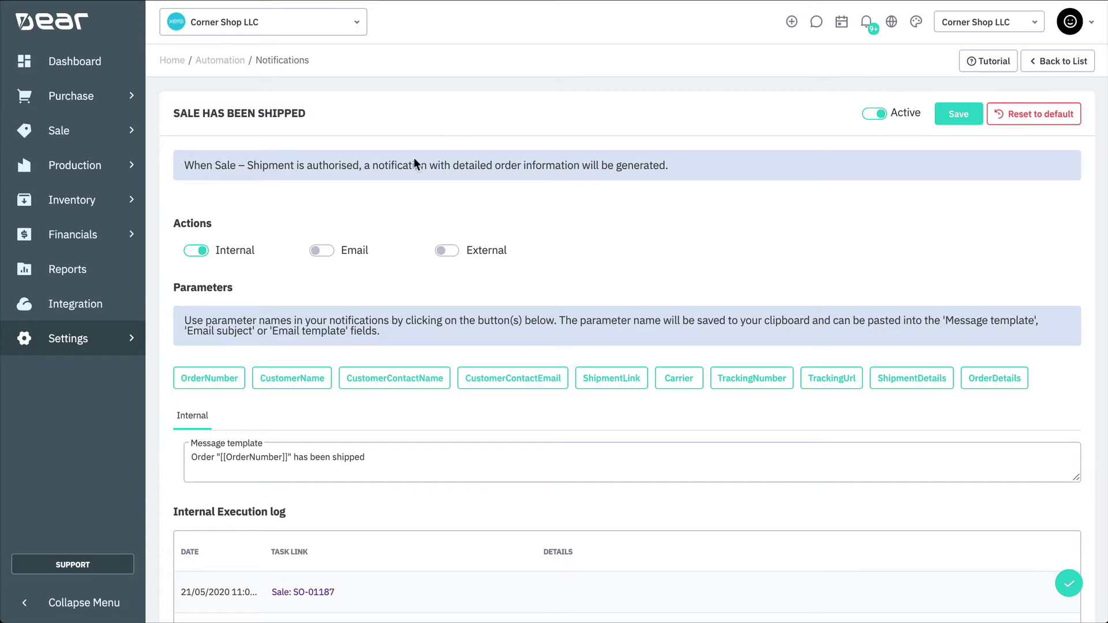
Turn on email delivery for the shipped notification, sending to the Sale Managers list
click(320, 253)
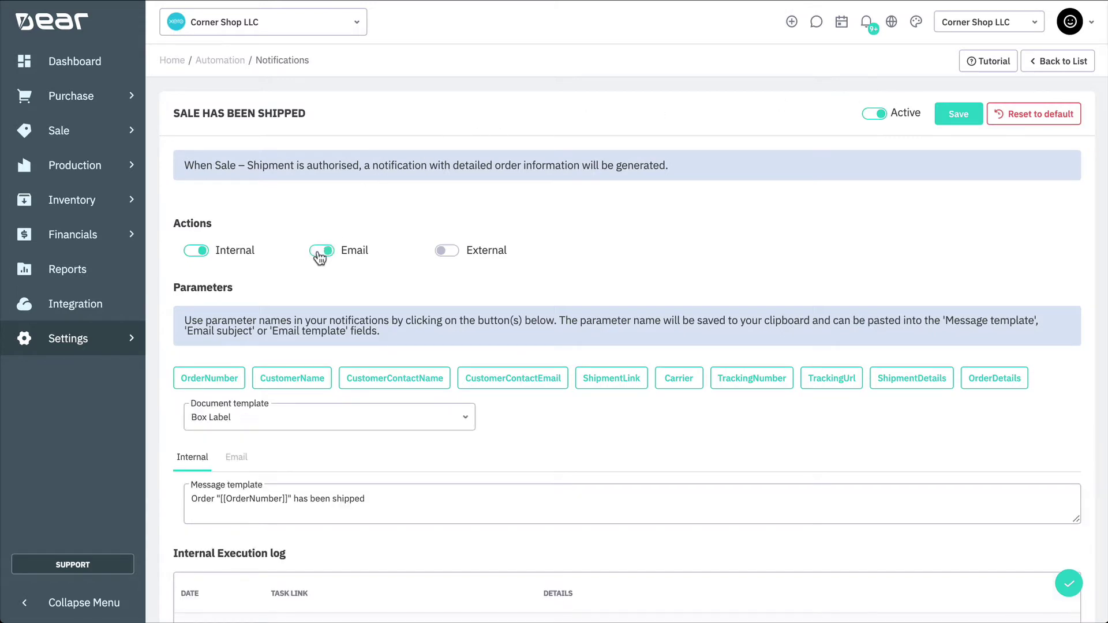
scroll(319, 258, down, 3)
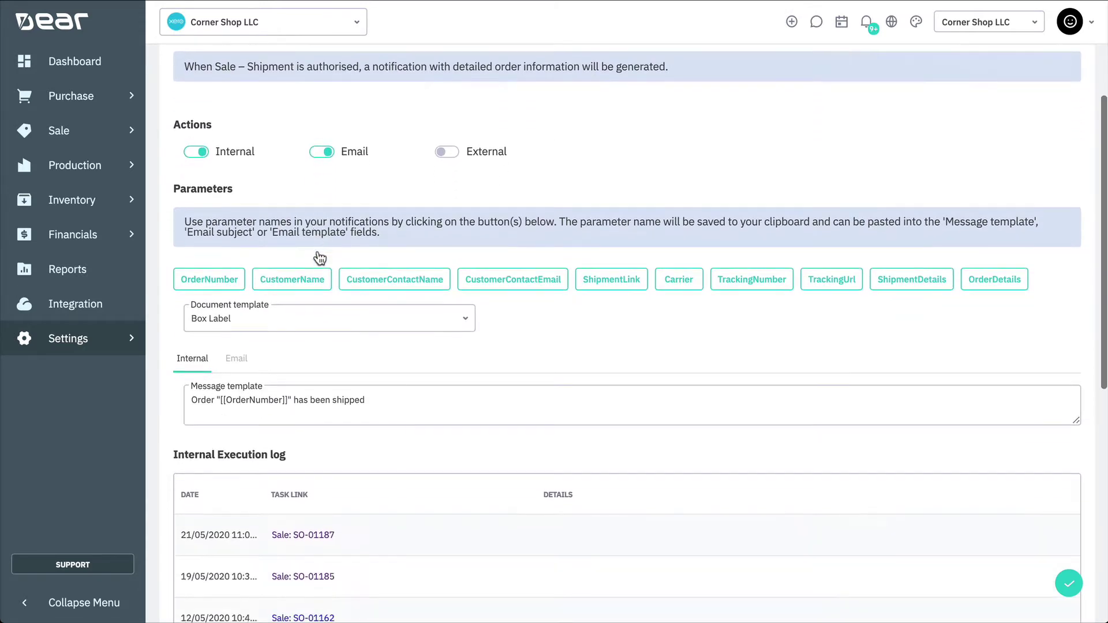
click(238, 280)
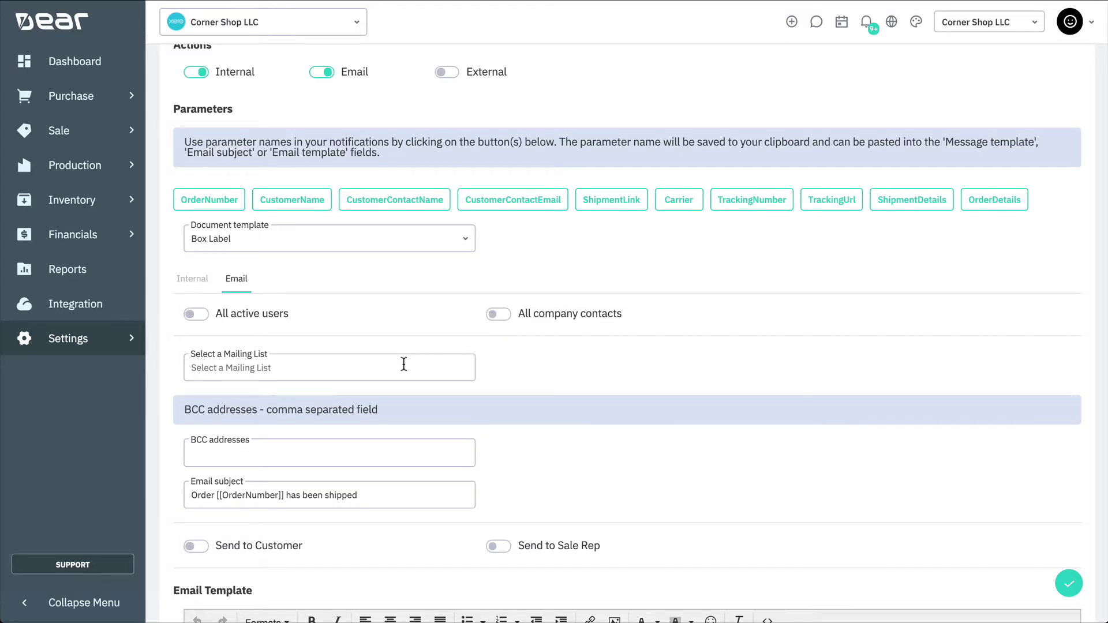
click(404, 365)
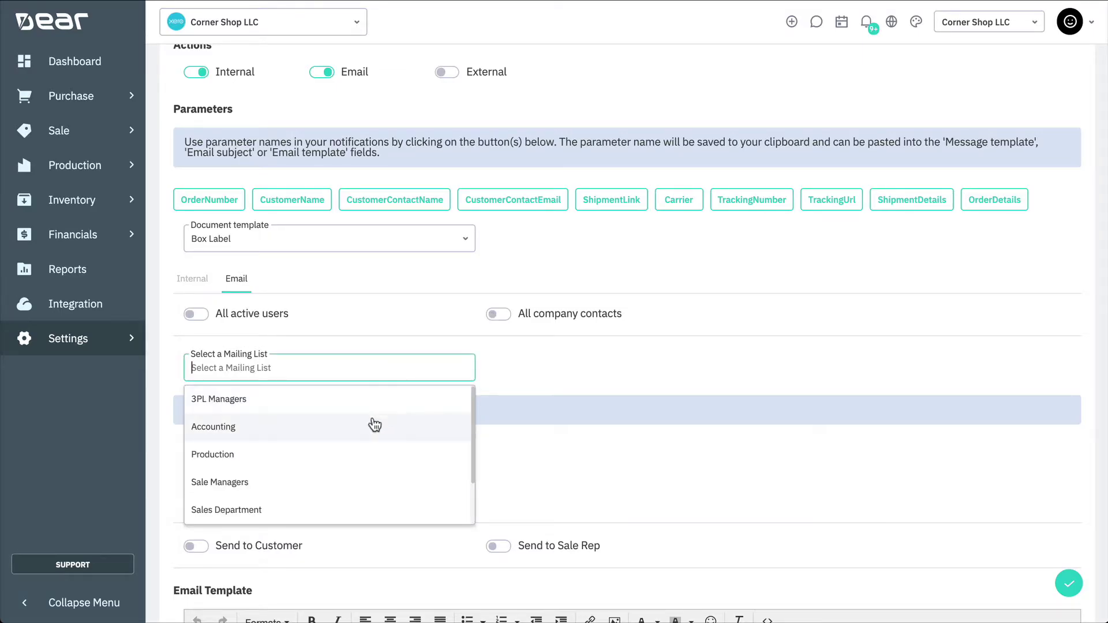
click(349, 484)
scroll(545, 369, down, 3)
click(441, 348)
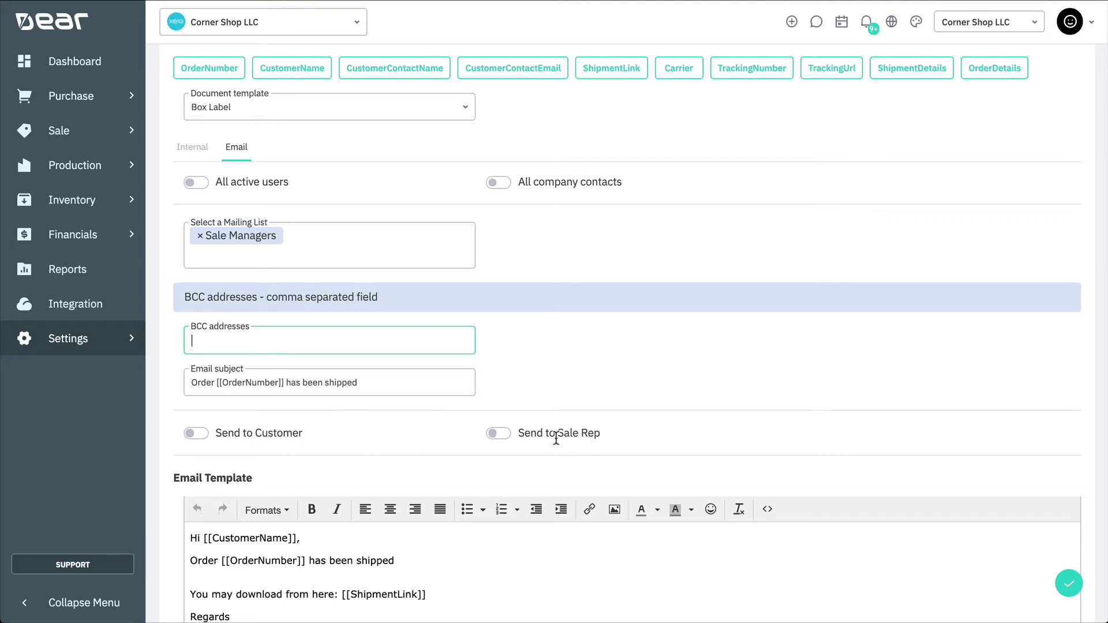
Paste [[TrackingUrl]] after ShipmentLink on the template's 'You may download from here' line
click(431, 382)
scroll(431, 383, down, 4)
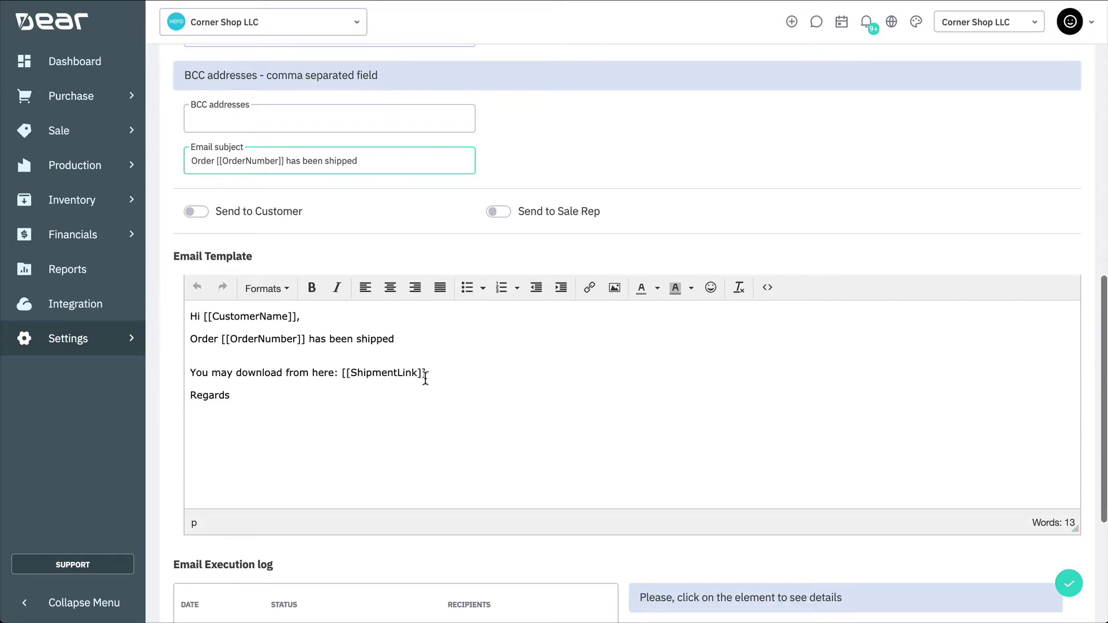
click(450, 375)
scroll(459, 367, up, 1)
scroll(460, 367, up, 5)
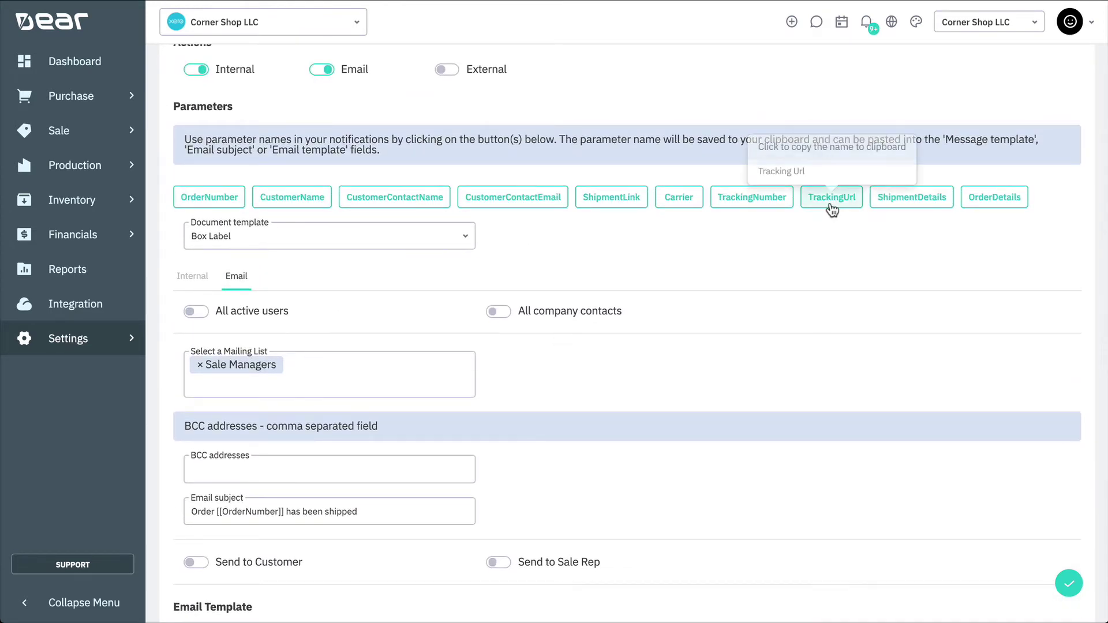
click(831, 210)
scroll(818, 247, down, 9)
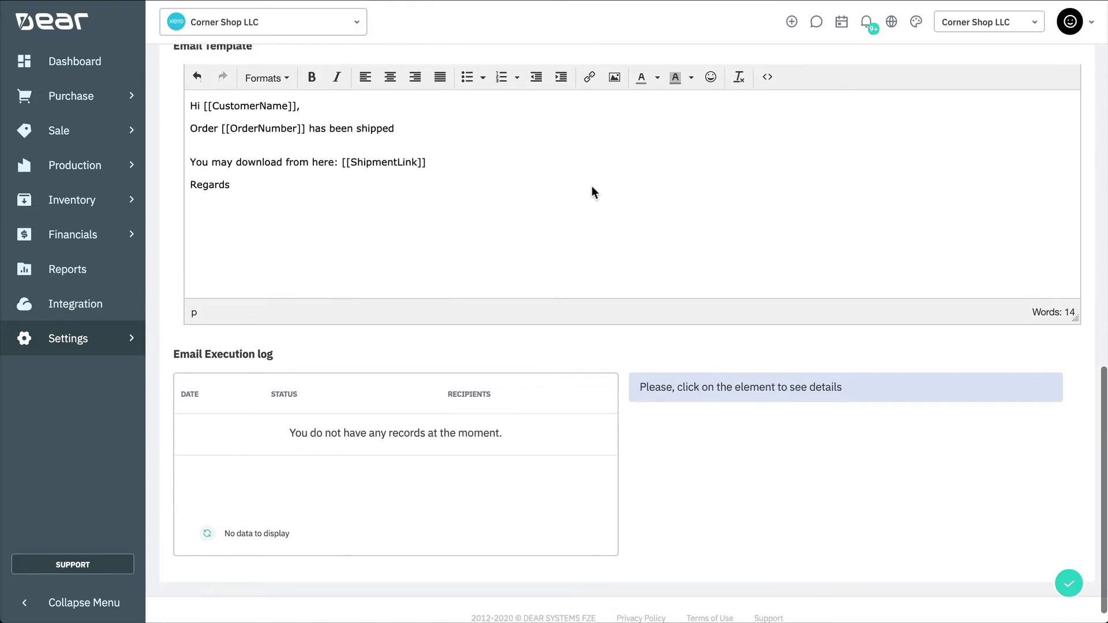
click(436, 180)
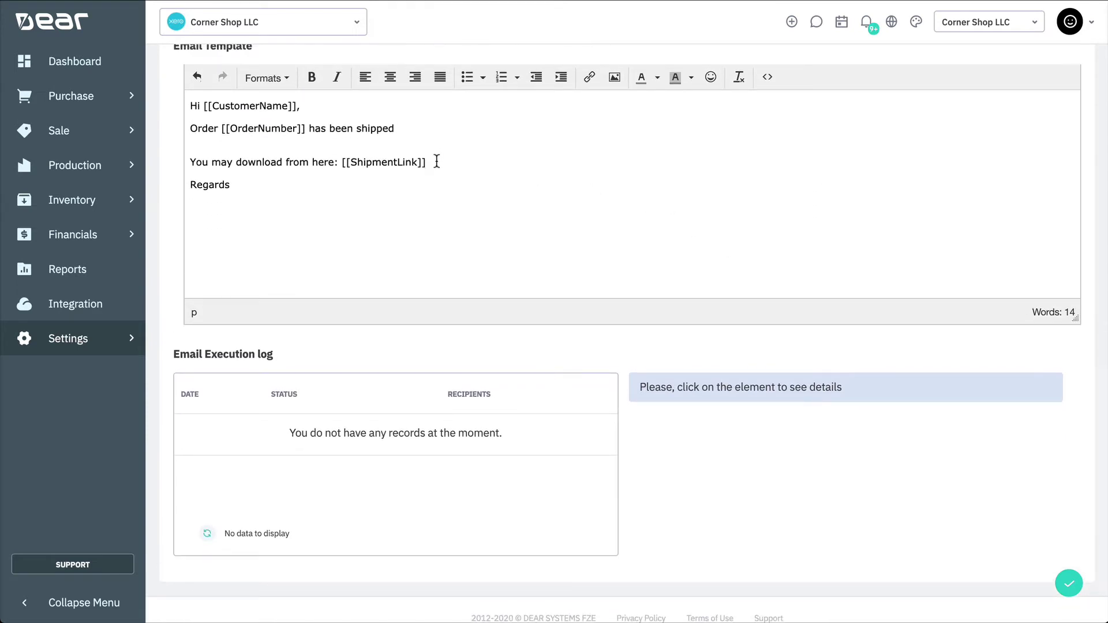
text([[TrackingUrl]])
scroll(563, 207, up, 9)
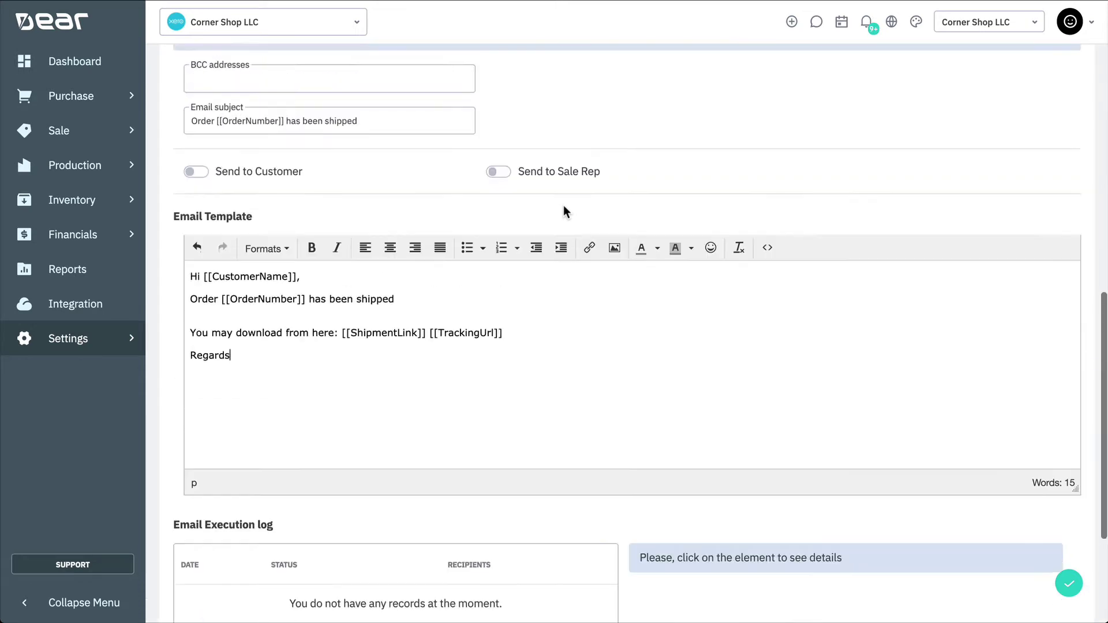
scroll(563, 206, up, 2)
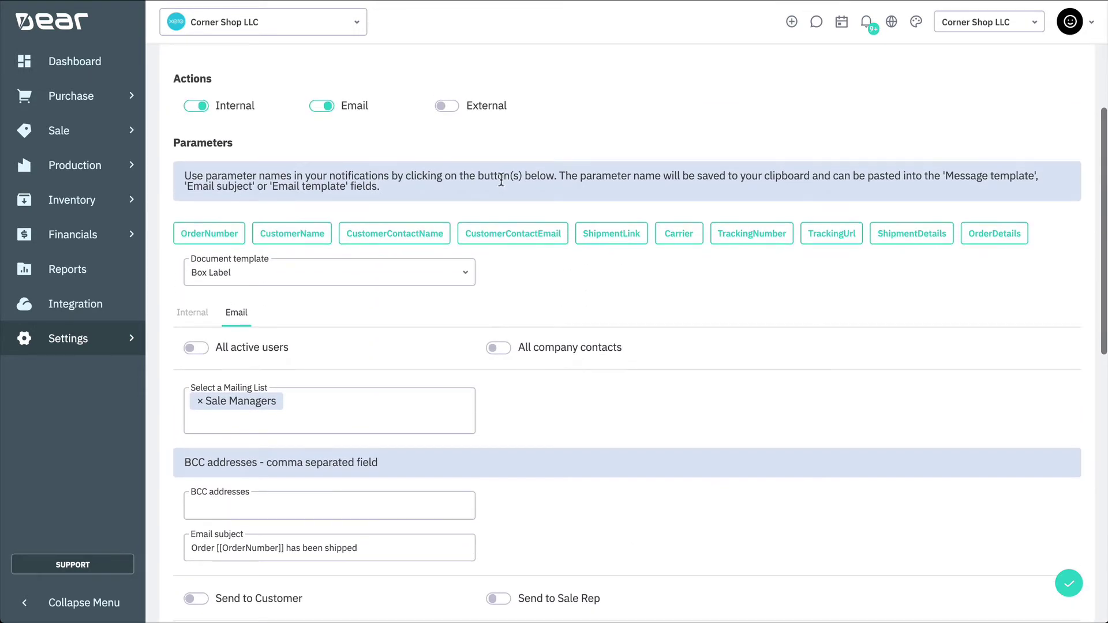
Switch on the notification's External action and view its External URL settings
click(448, 108)
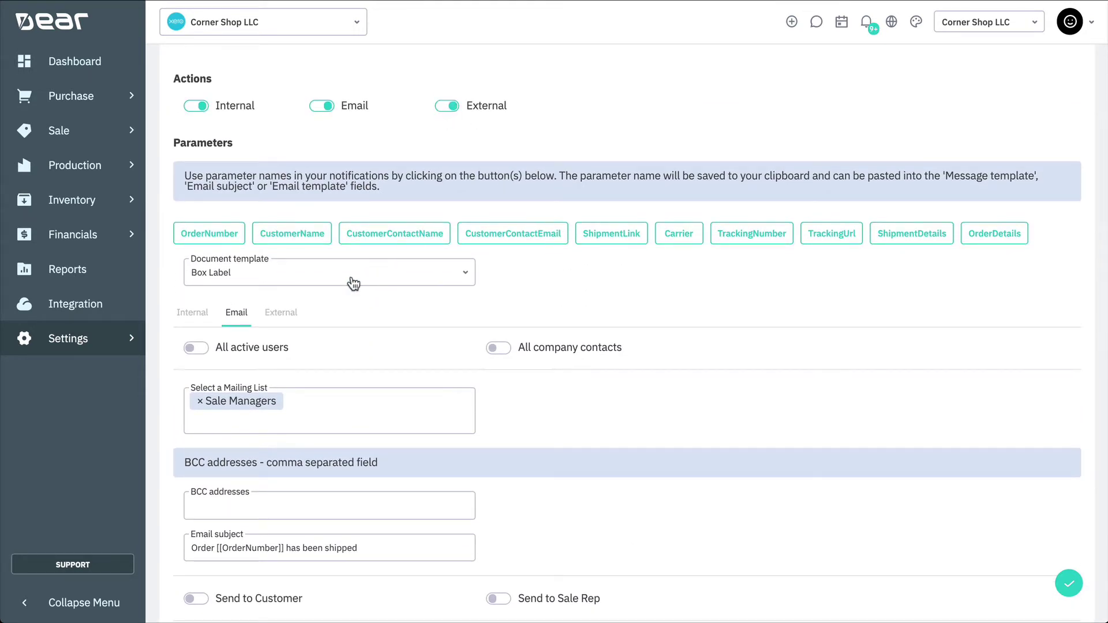
click(287, 316)
scroll(291, 321, down, 3)
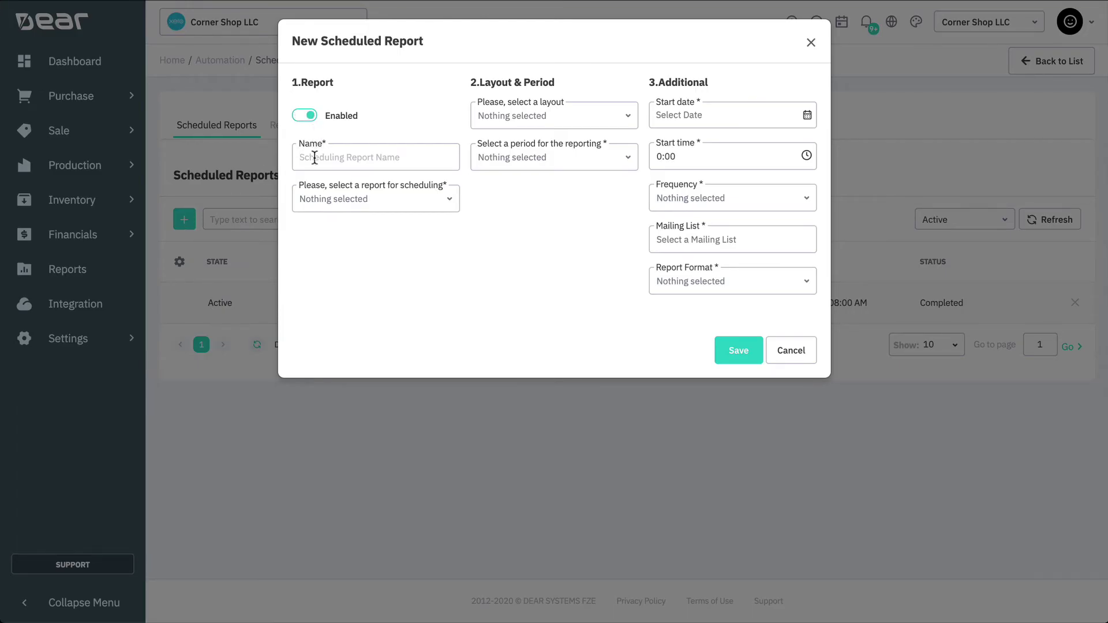
Name it 'Managers Sale Report': Sales By Product Summary, Special Report, This Month, All COGS
text(Managers S)
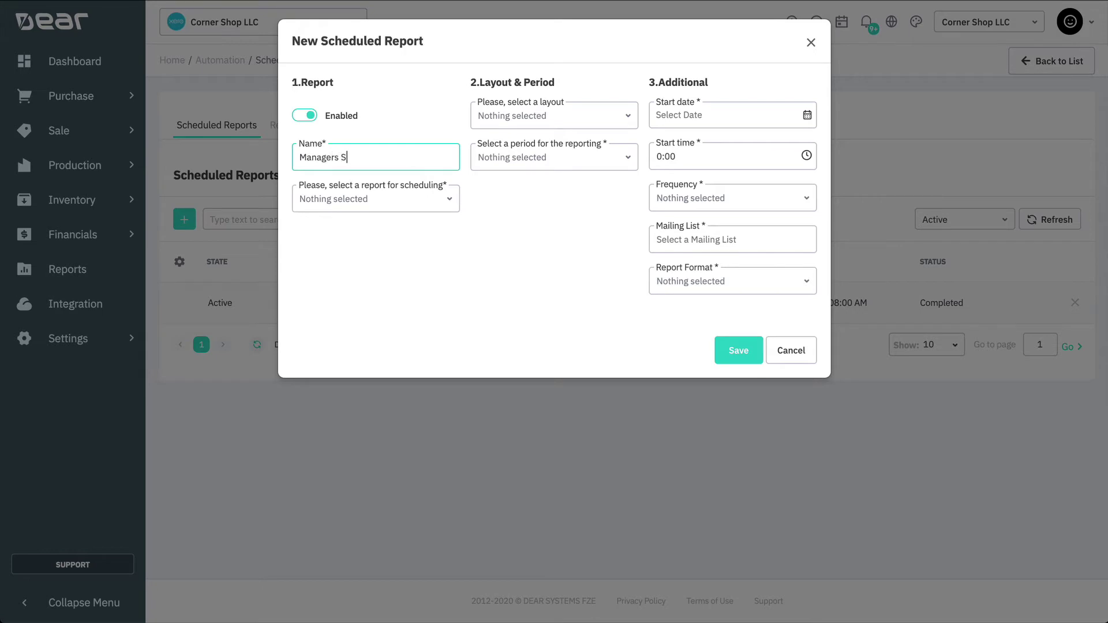
text(ale Report)
click(416, 204)
text(product)
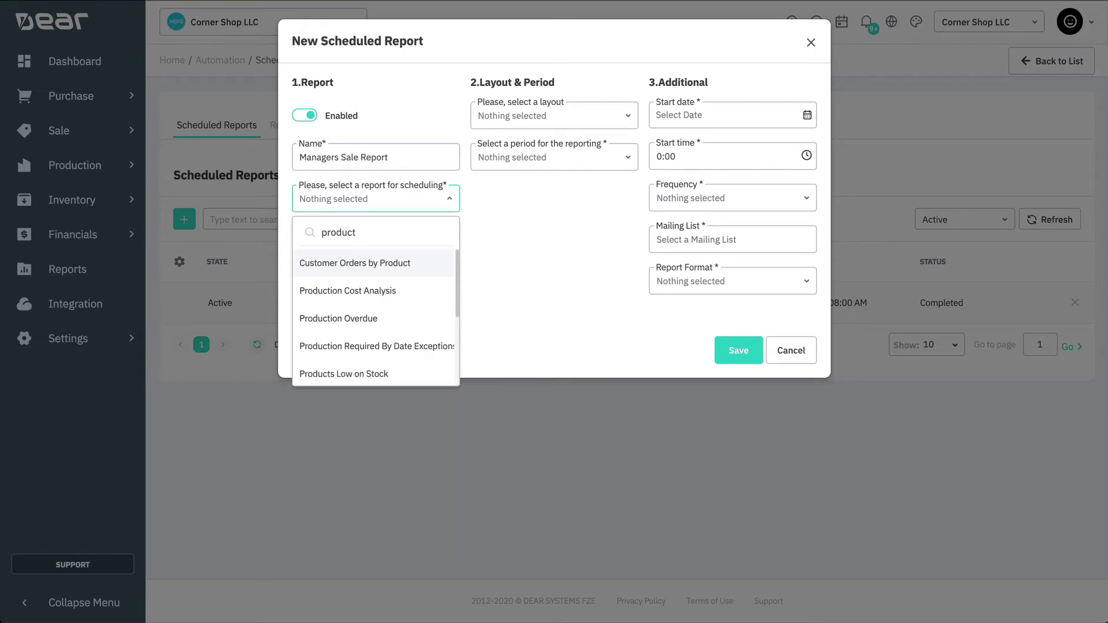
scroll(391, 310, down, 3)
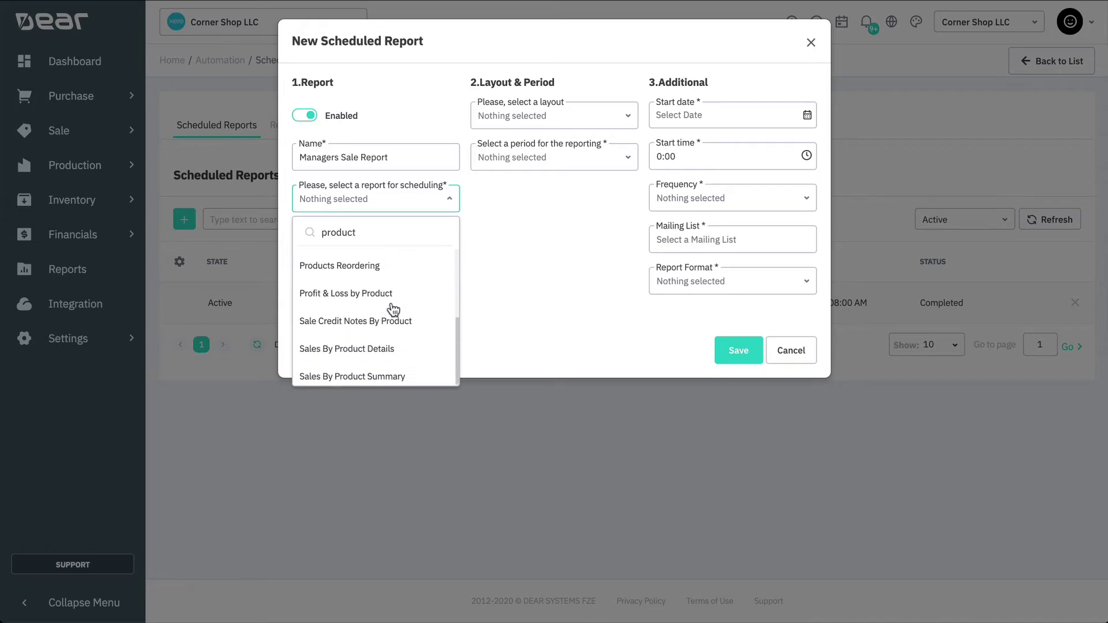
click(388, 374)
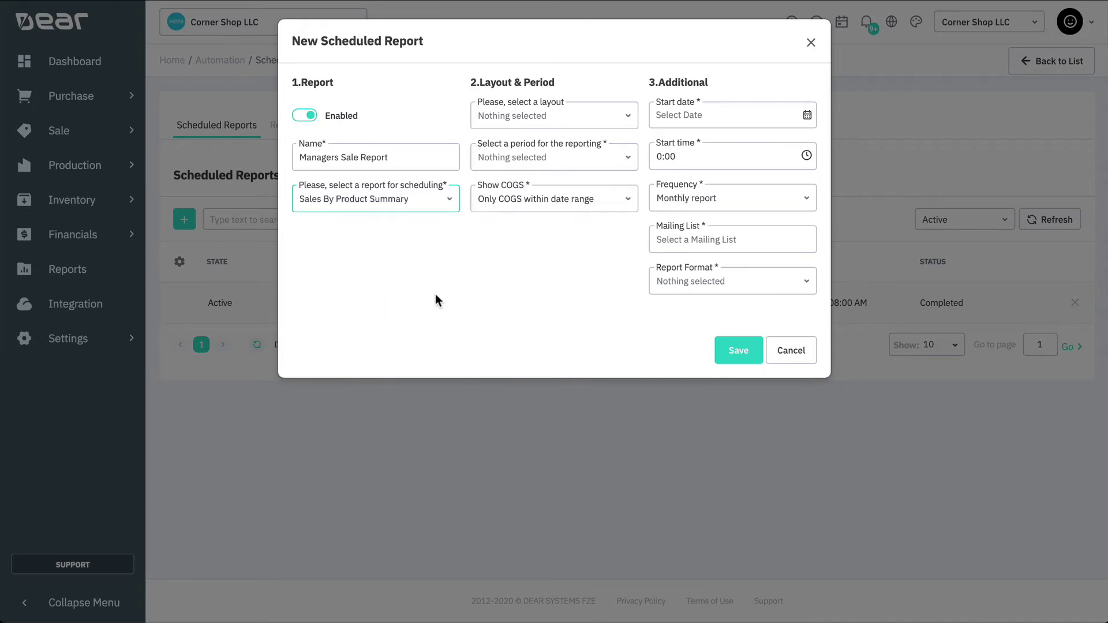
click(629, 117)
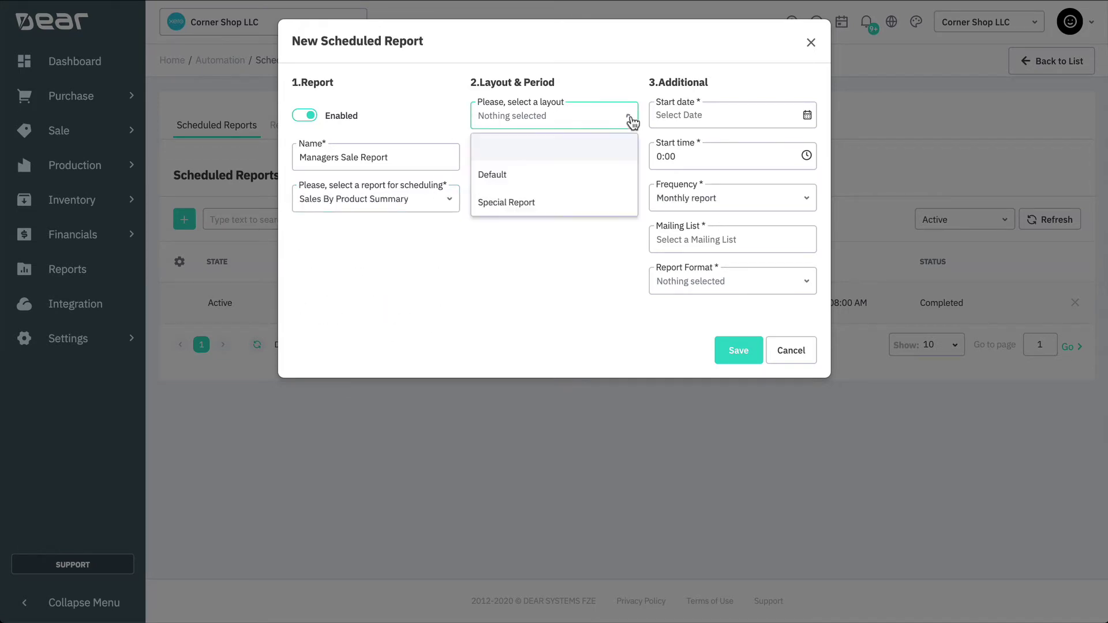
click(569, 203)
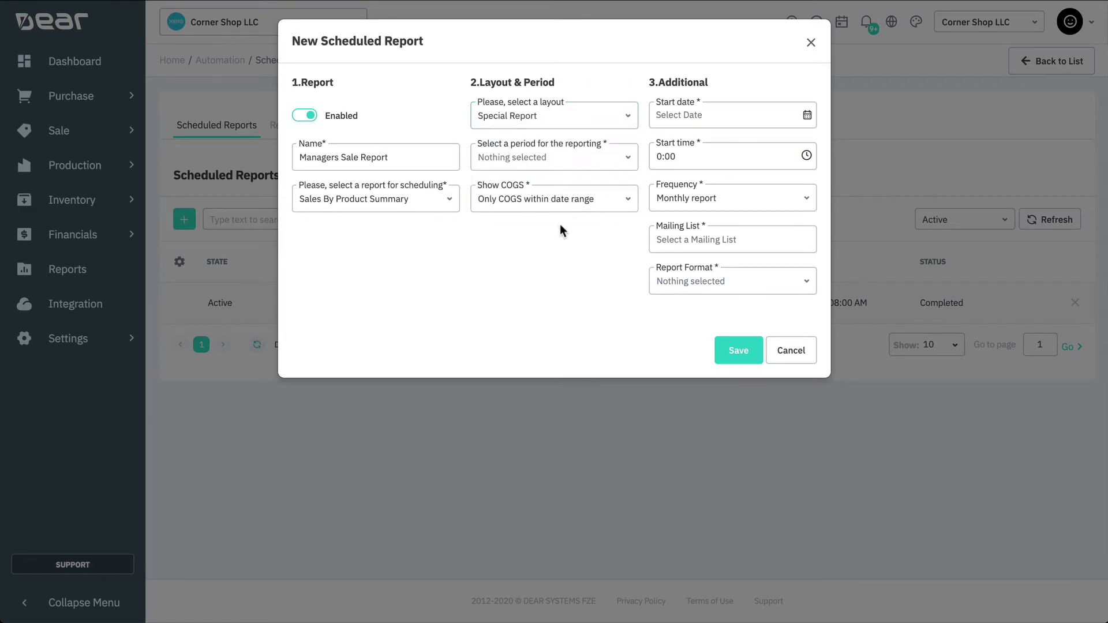
click(625, 167)
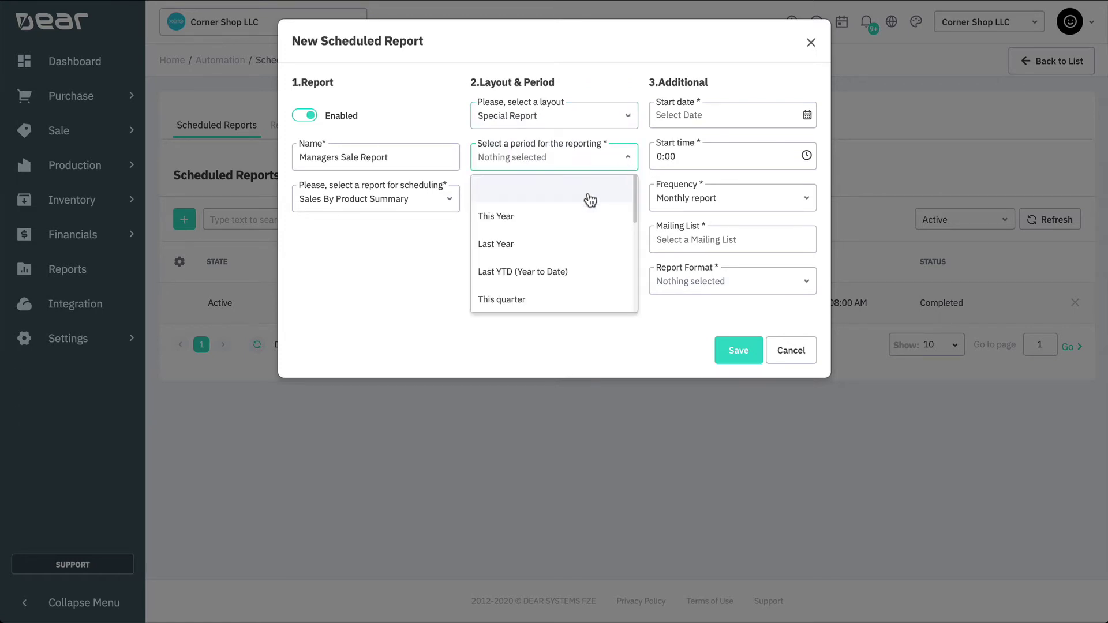
scroll(565, 250, down, 3)
click(554, 252)
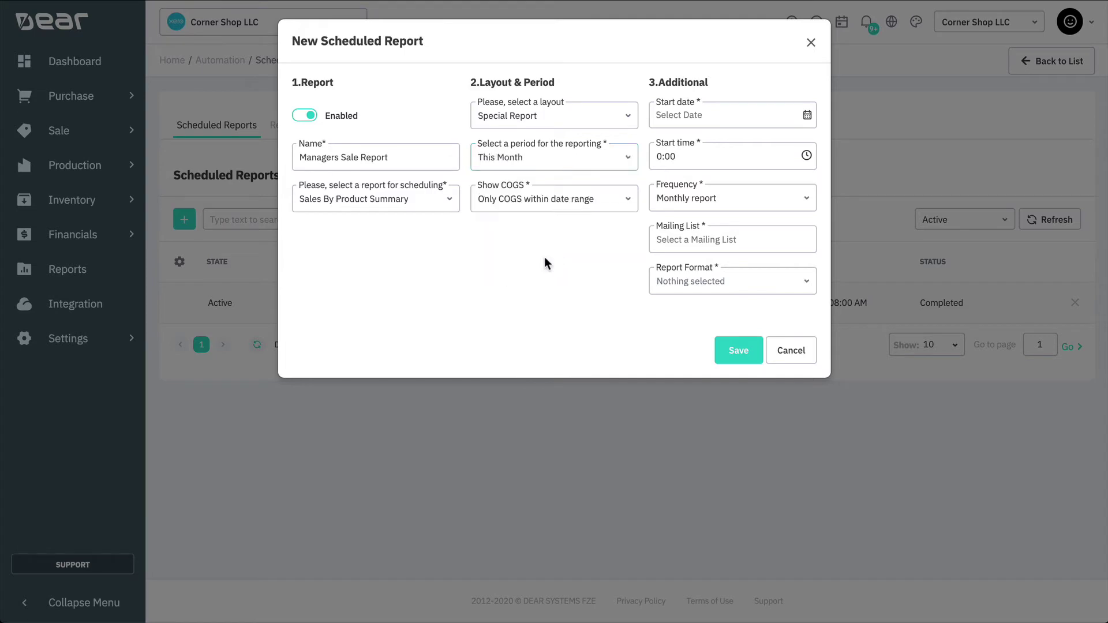
click(613, 213)
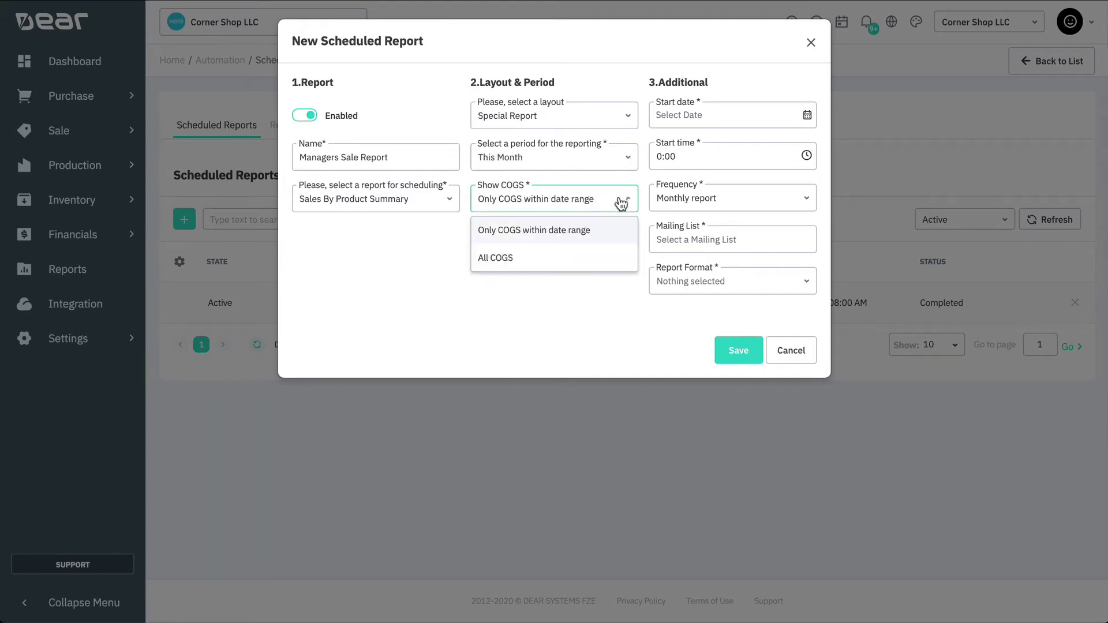
click(565, 258)
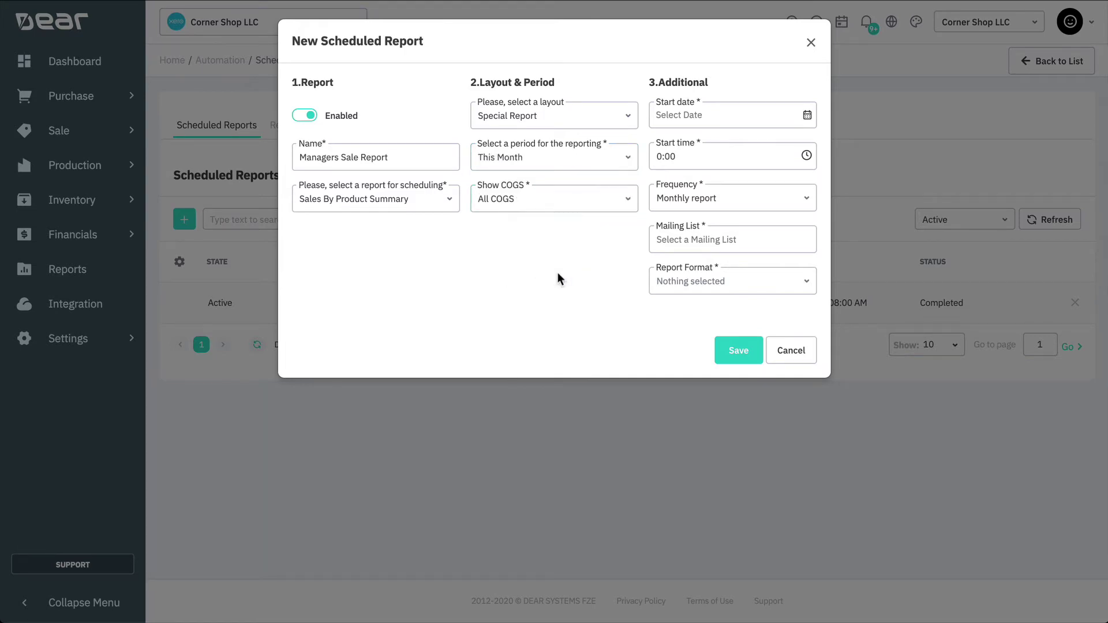
Set the schedule to start on 31/05/2020 at 9:00
click(805, 117)
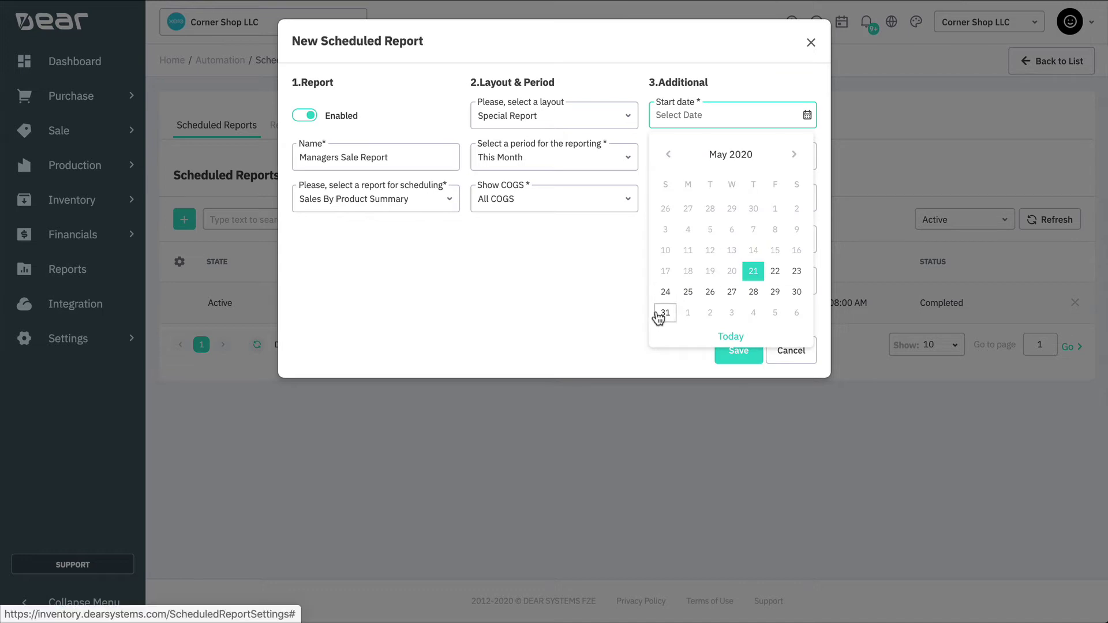
click(665, 313)
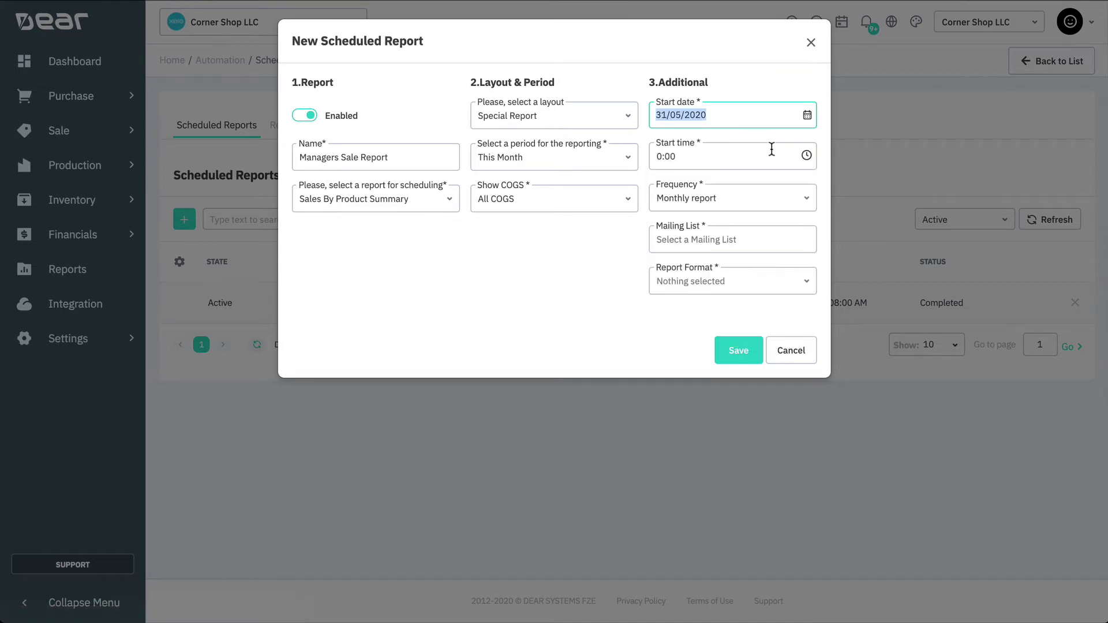
click(805, 157)
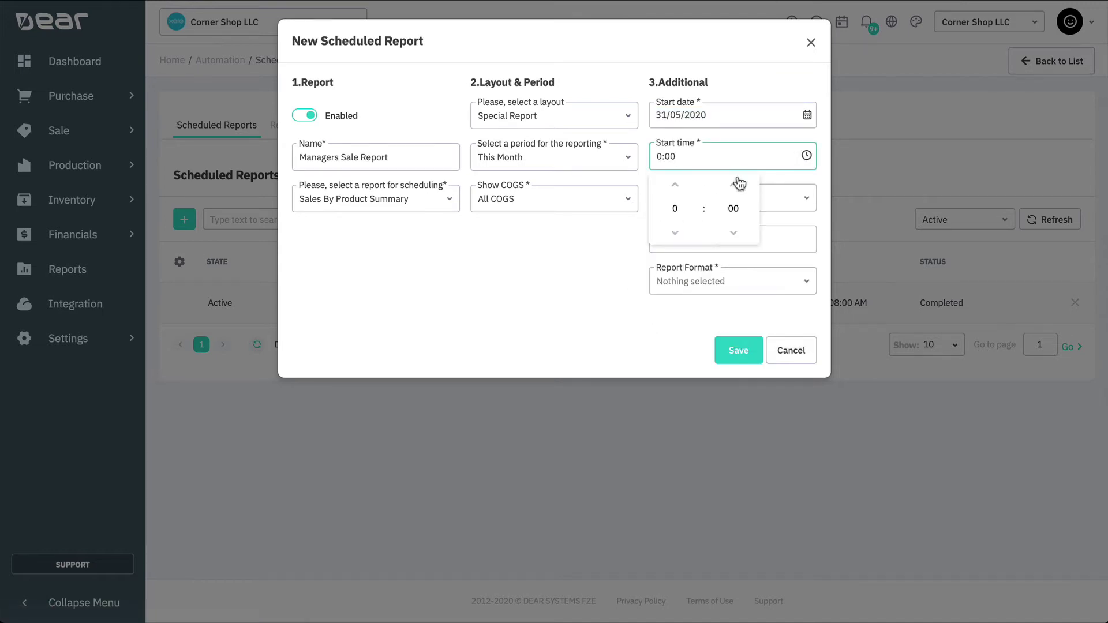
click(680, 189)
click(680, 189)
click(680, 189)
click(680, 190)
click(680, 189)
click(567, 286)
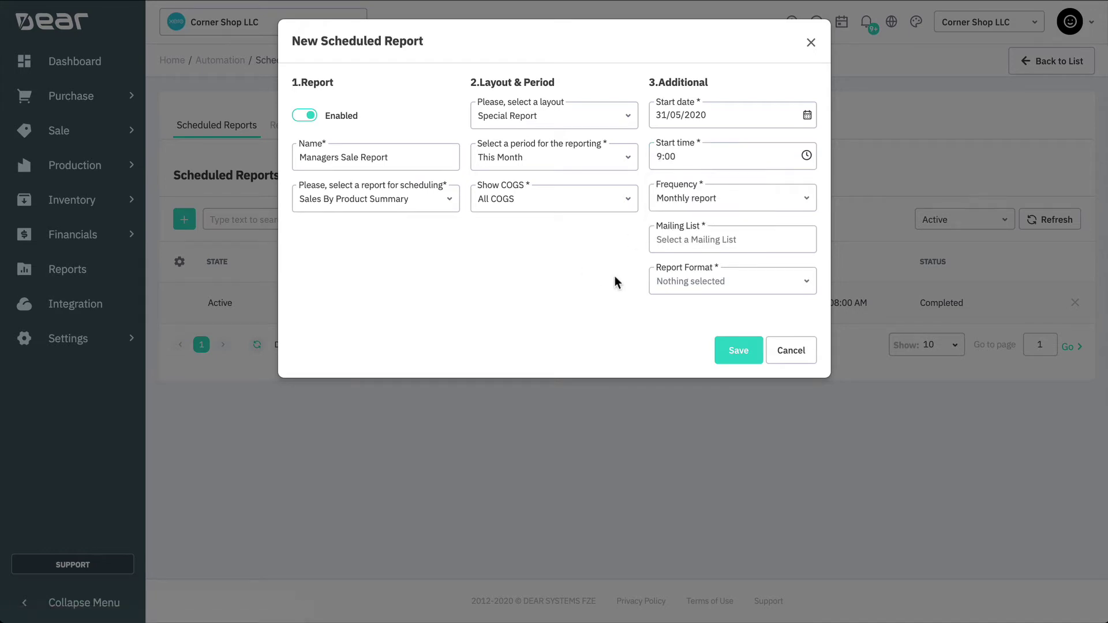
Make it a Monthly report sent as PDF to the Sale Managers mailing list
click(792, 201)
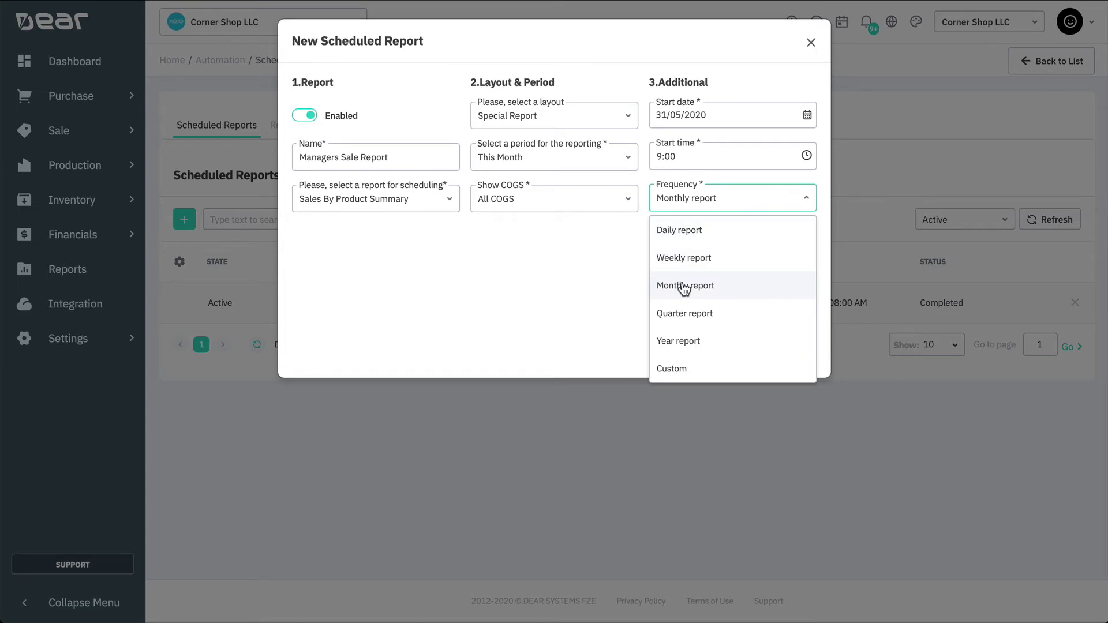
click(685, 366)
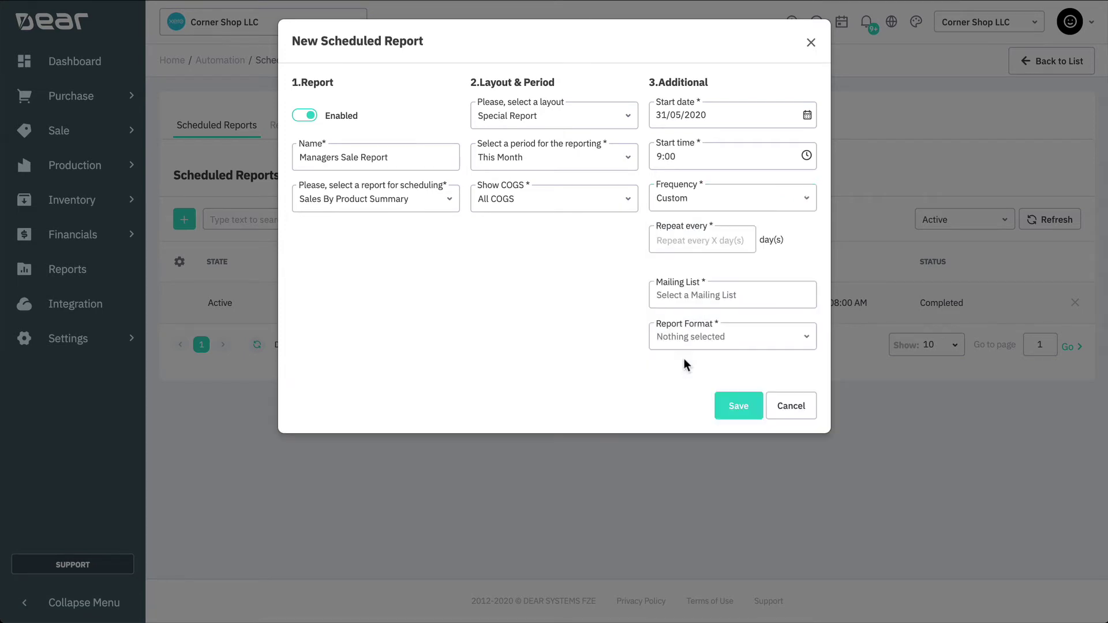
click(808, 200)
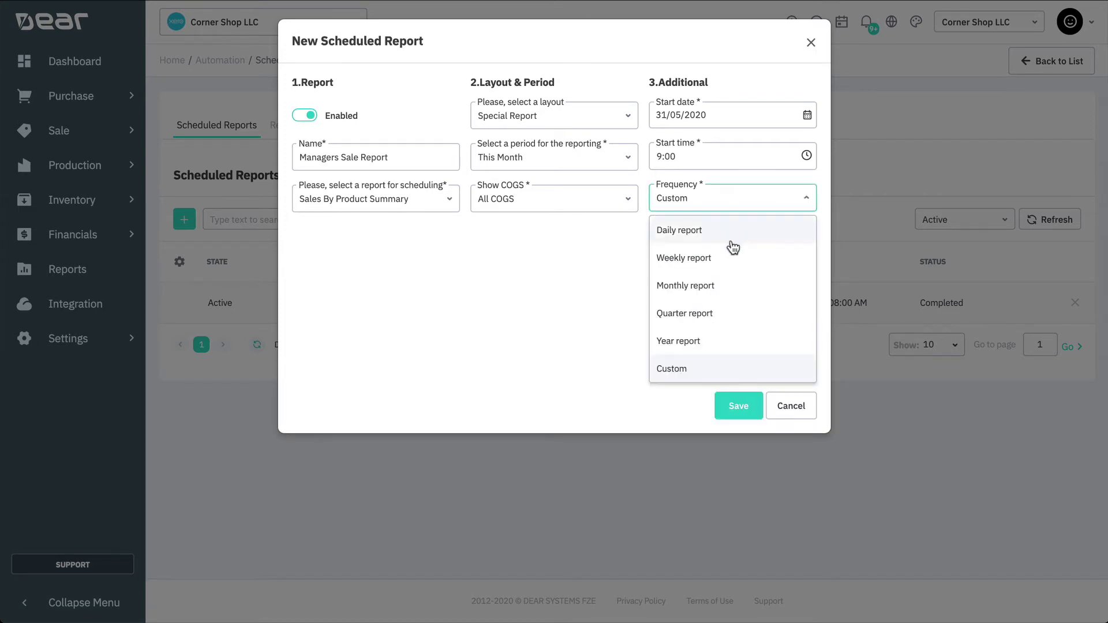
click(716, 291)
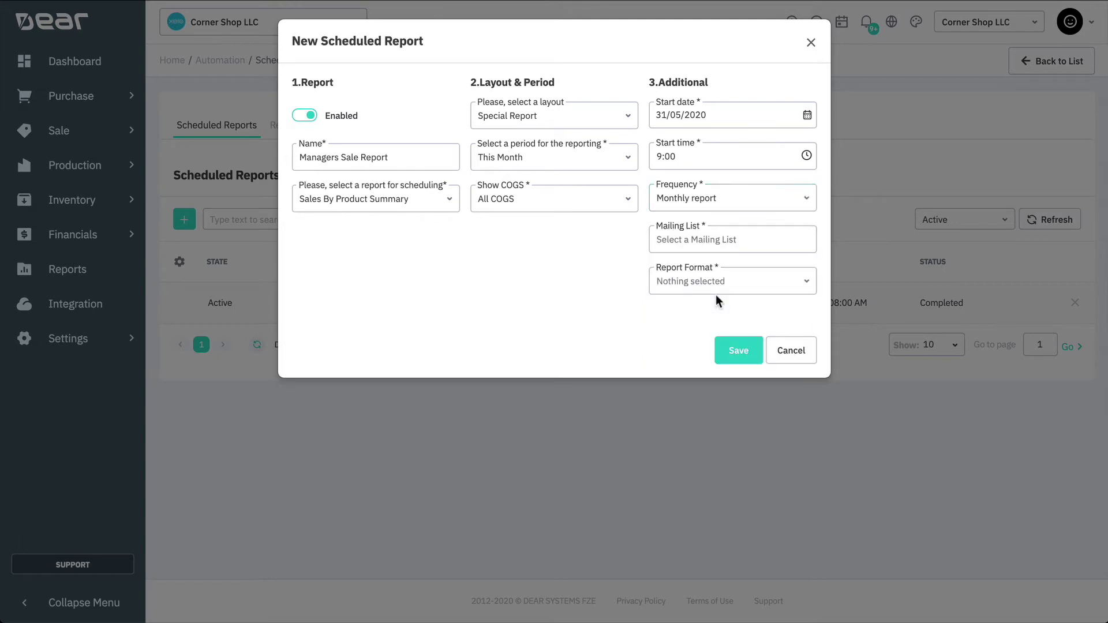
click(768, 238)
text(Sale)
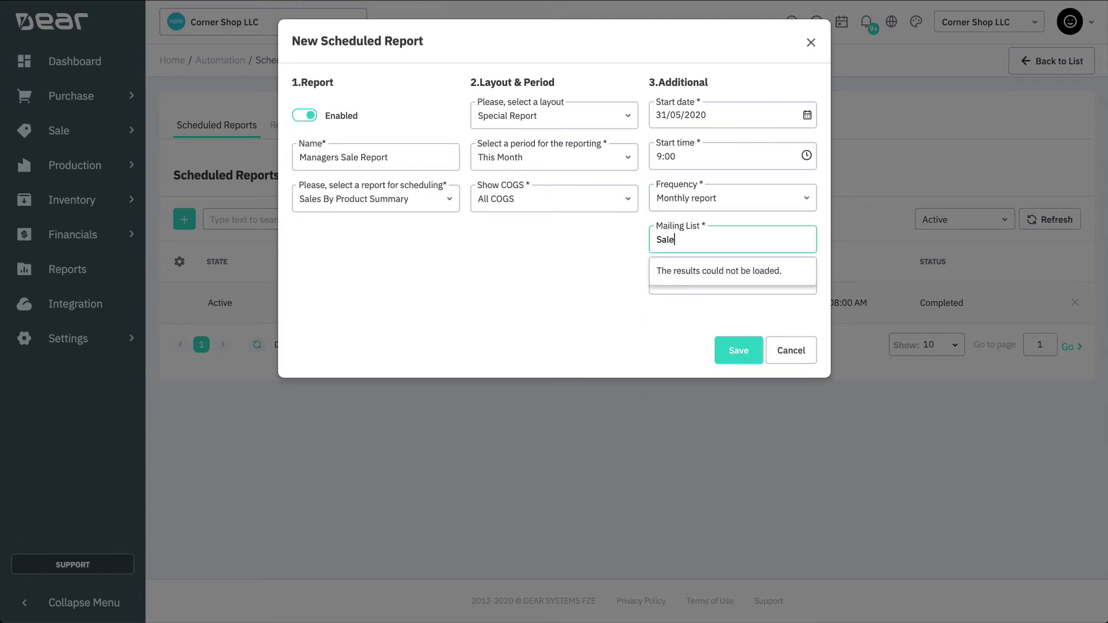
click(753, 277)
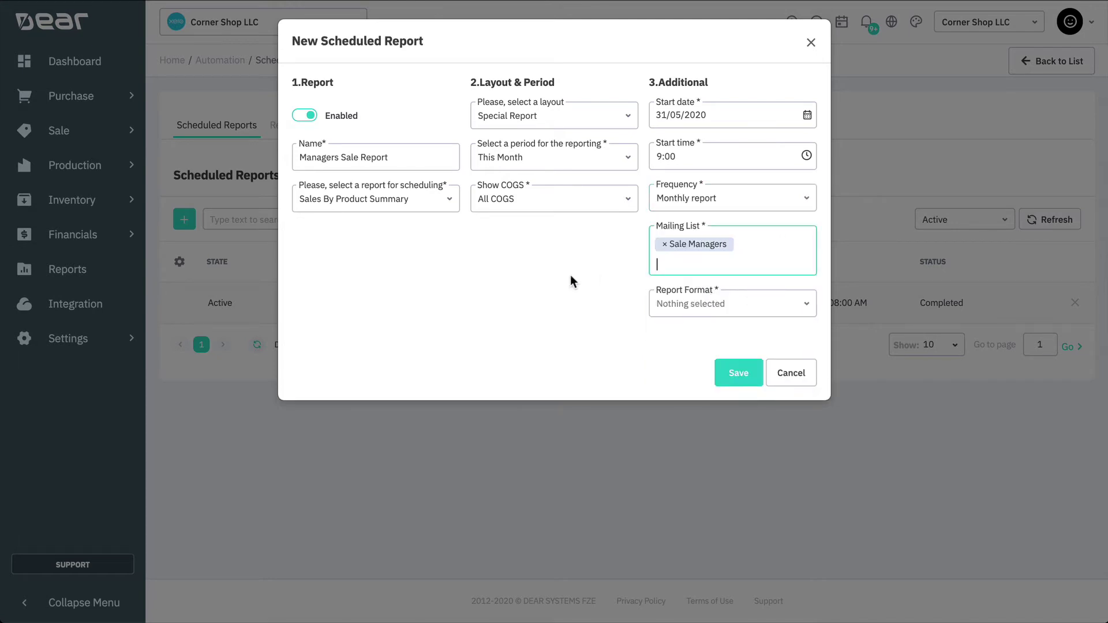
click(762, 306)
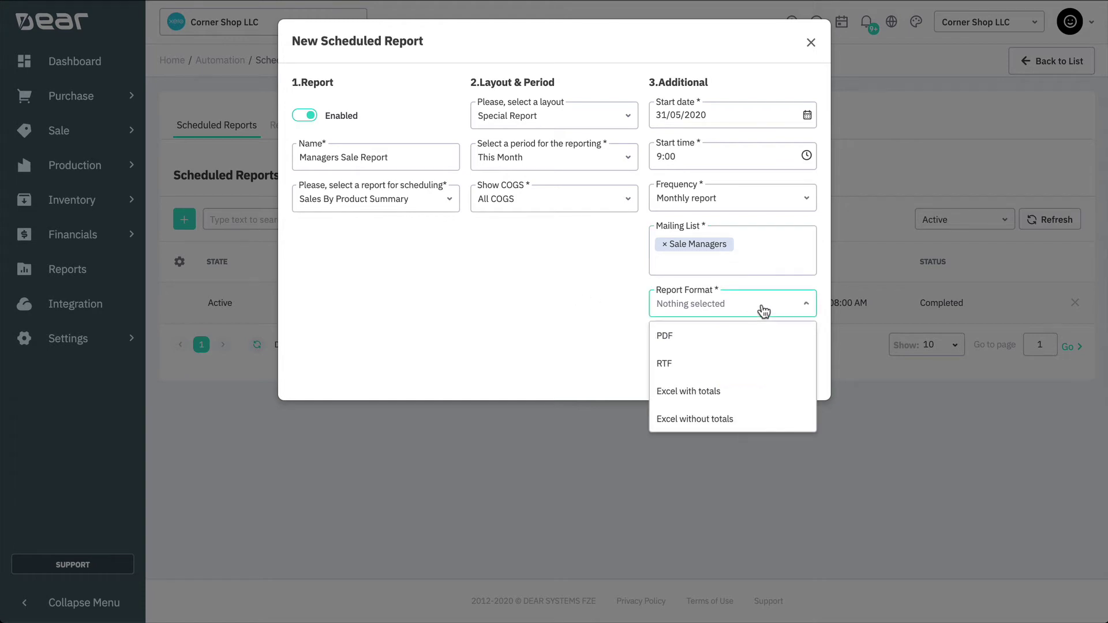
click(726, 341)
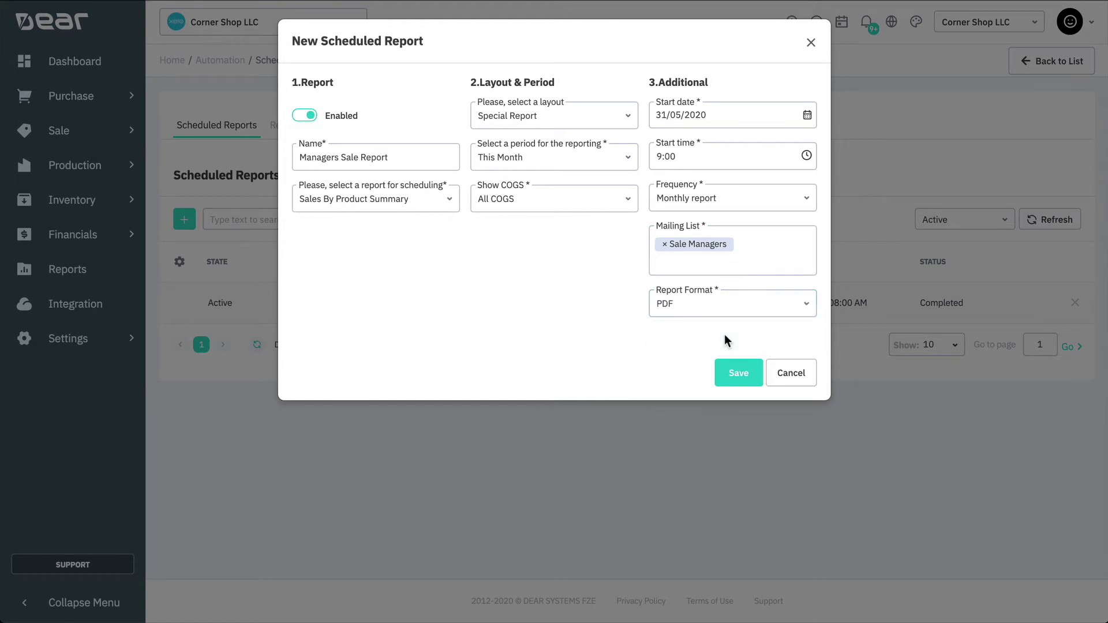
Save the Managers Sale Report schedule and go back to the Automation page
click(726, 372)
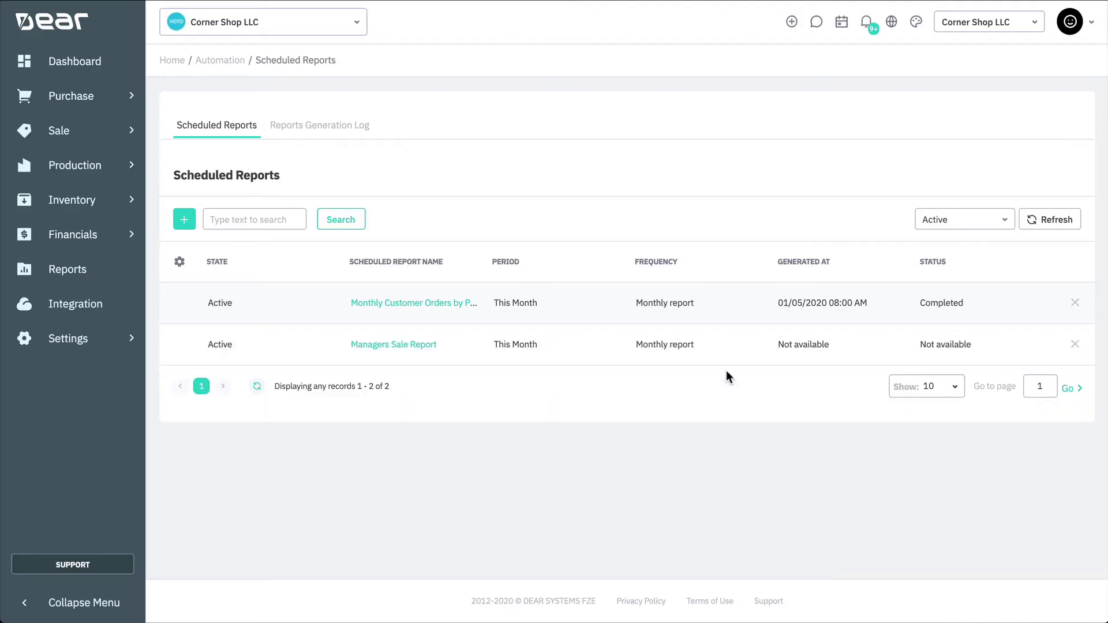
click(348, 132)
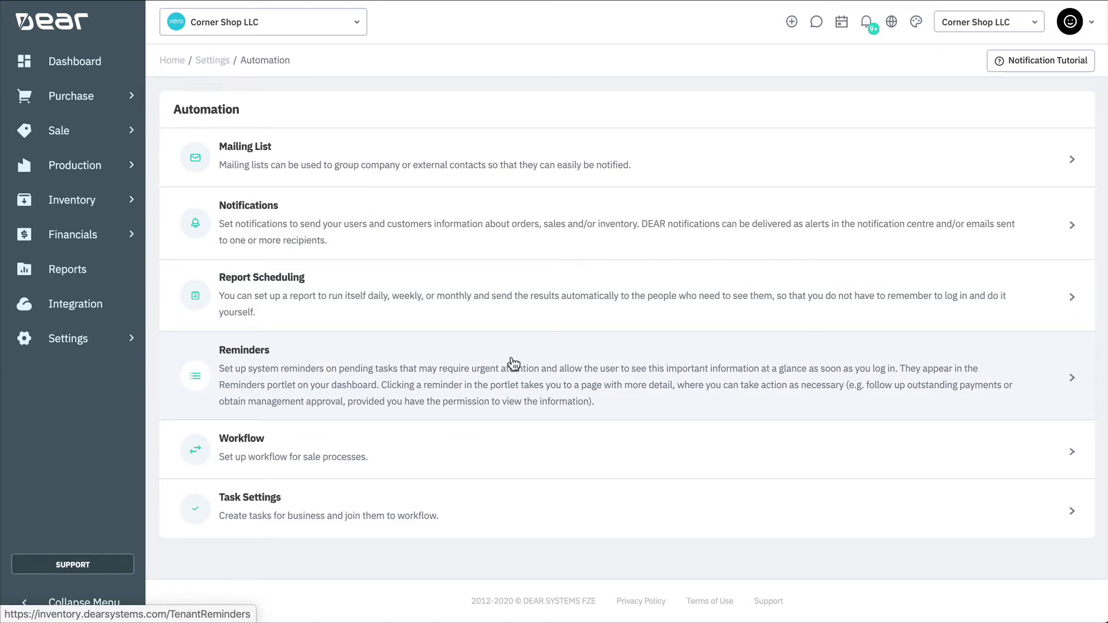
On Reminders, enable Purchase Order(s) not Invoiced and Purchases Awaiting Payment
click(513, 364)
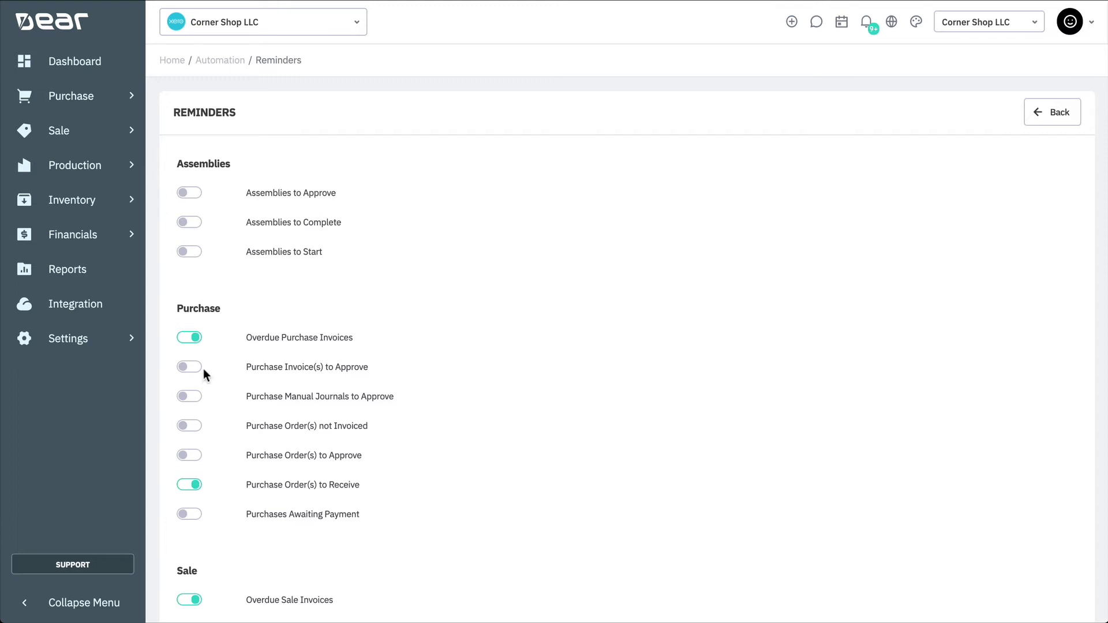
click(191, 428)
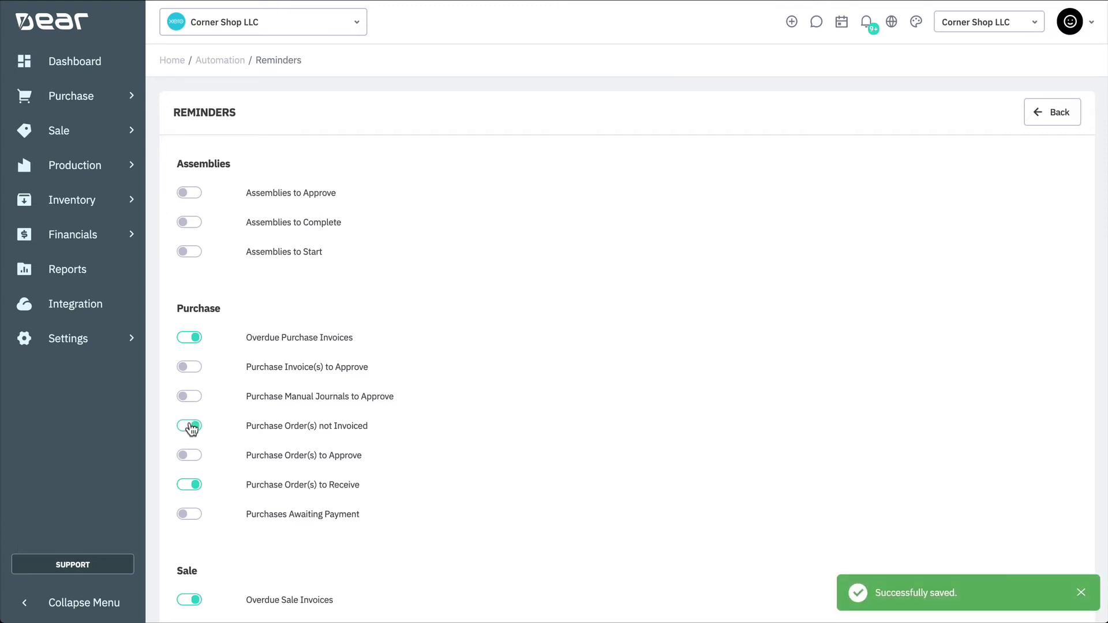
click(188, 514)
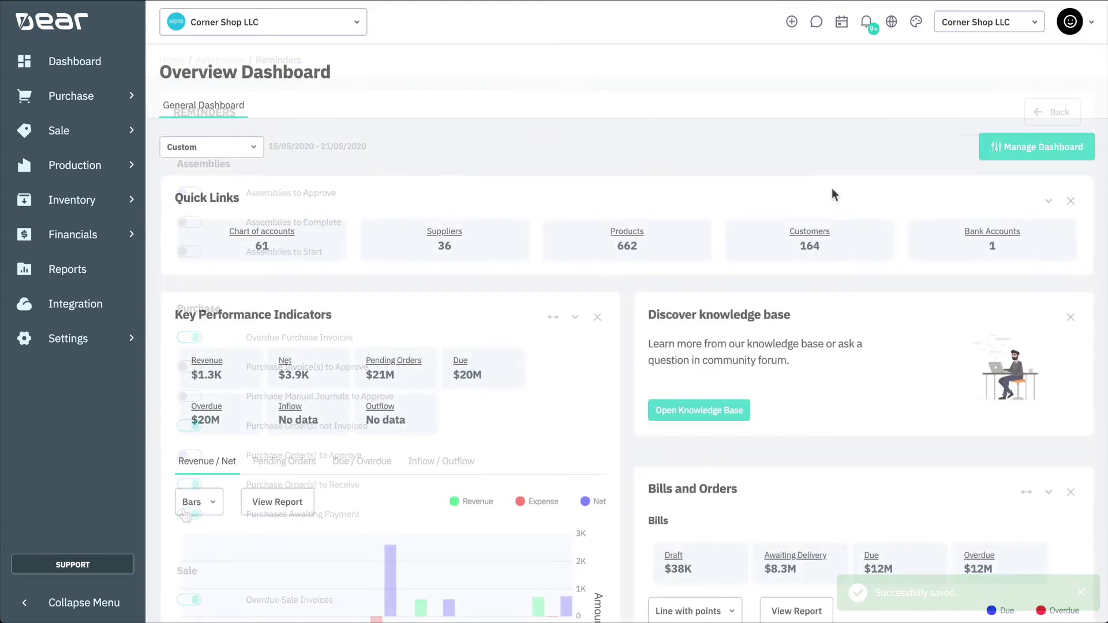
Scroll to the dashboard's Reminders portlet and open the Purchase Order(s) to Receive reminder
scroll(832, 188, down, 5)
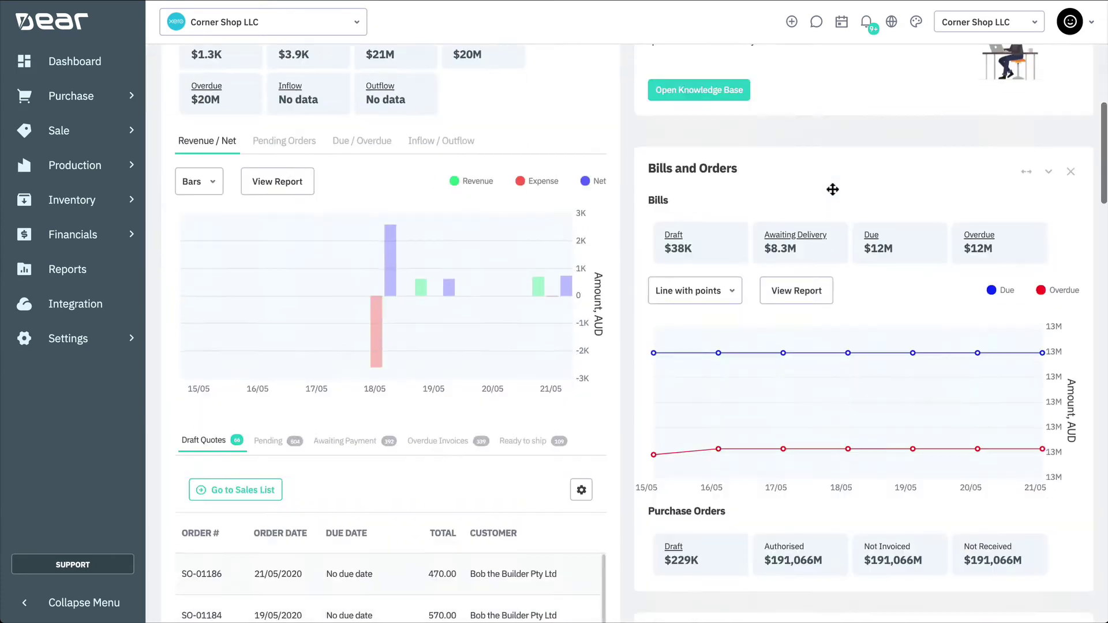
scroll(831, 189, down, 15)
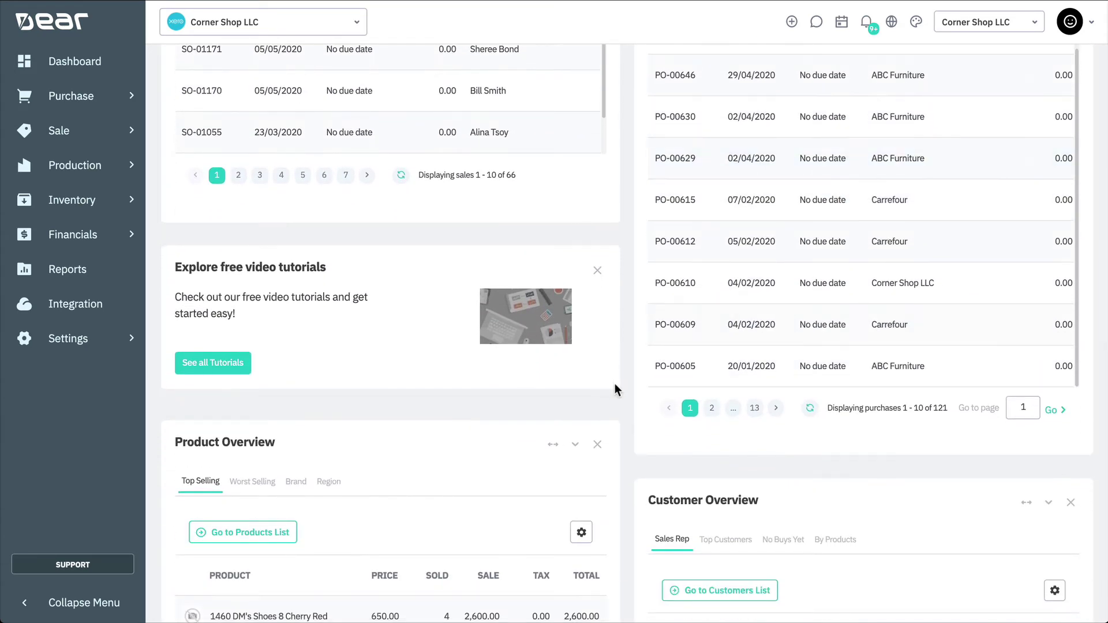
scroll(614, 383, down, 4)
scroll(614, 385, down, 10)
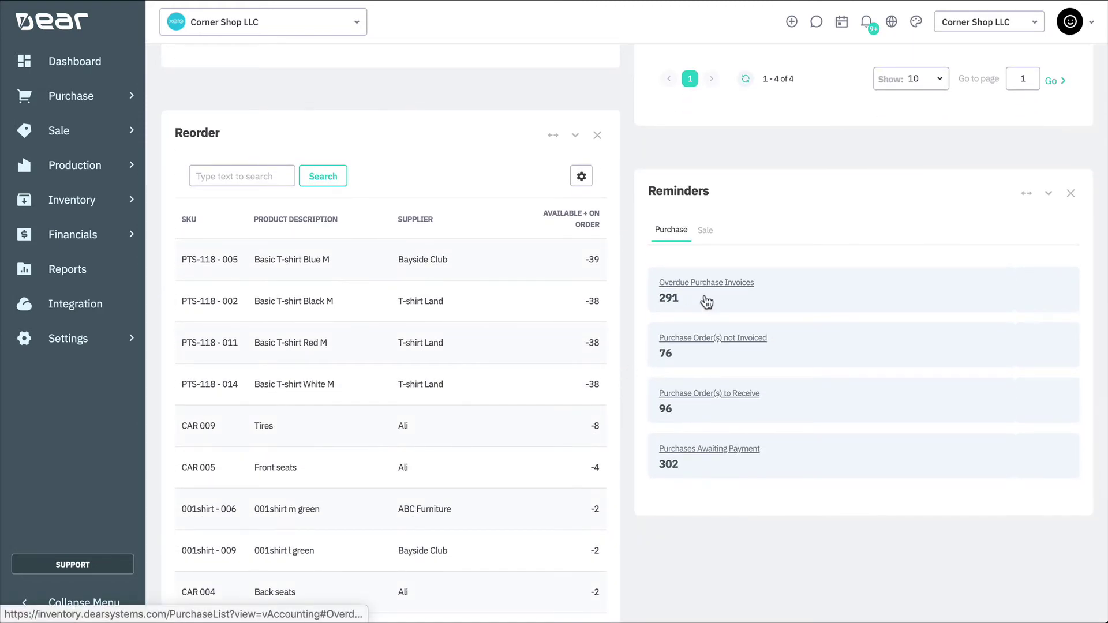
click(699, 392)
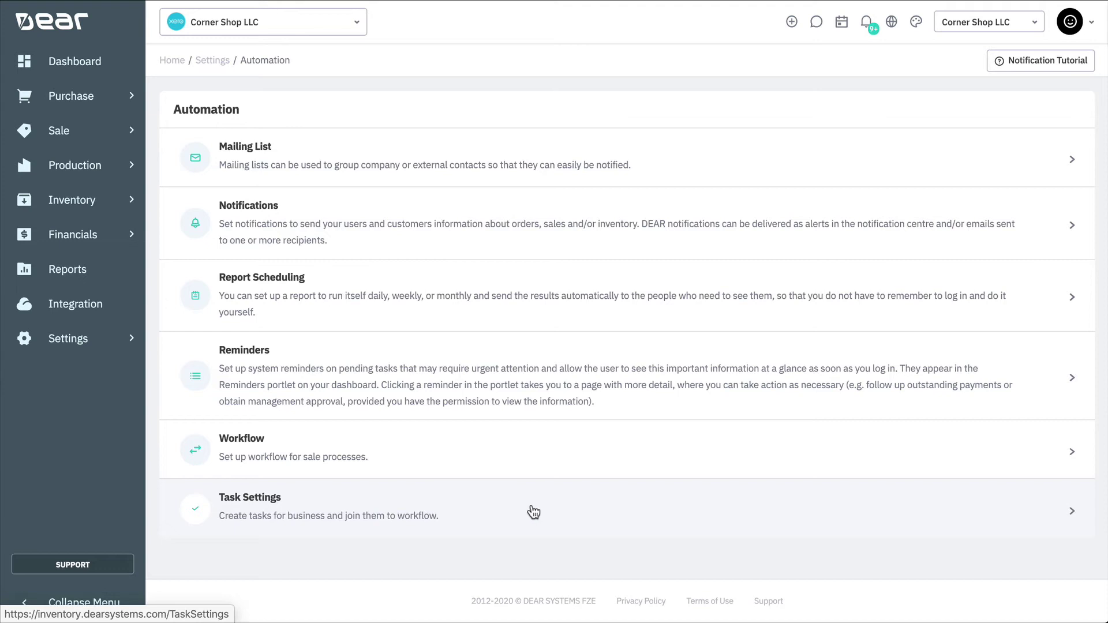
Add a new task category named Phone Call in Task Settings
click(534, 512)
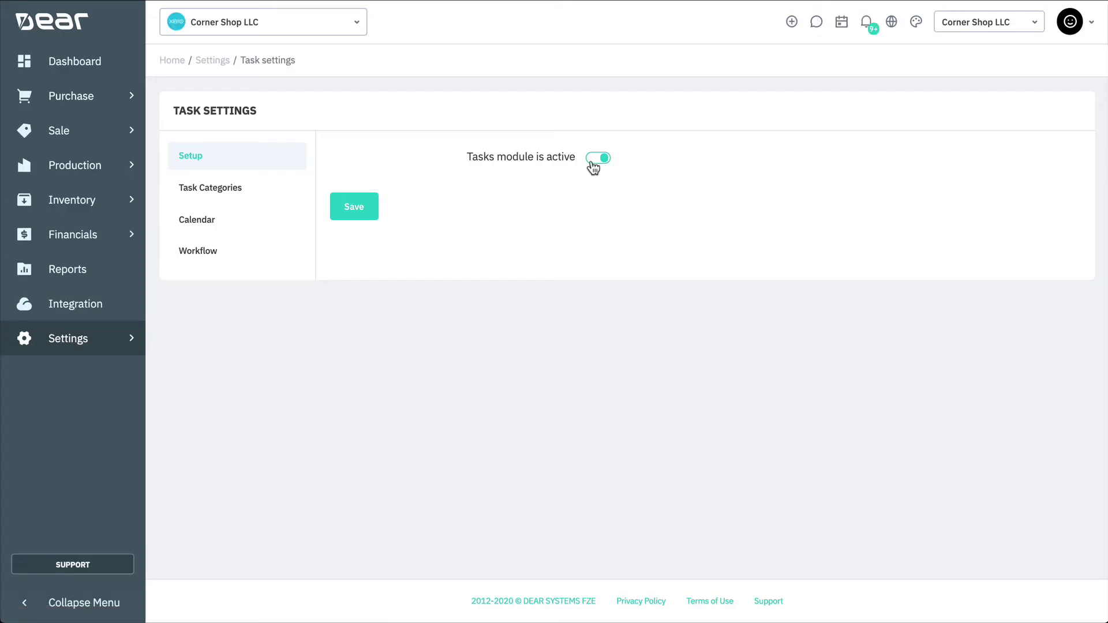
click(241, 198)
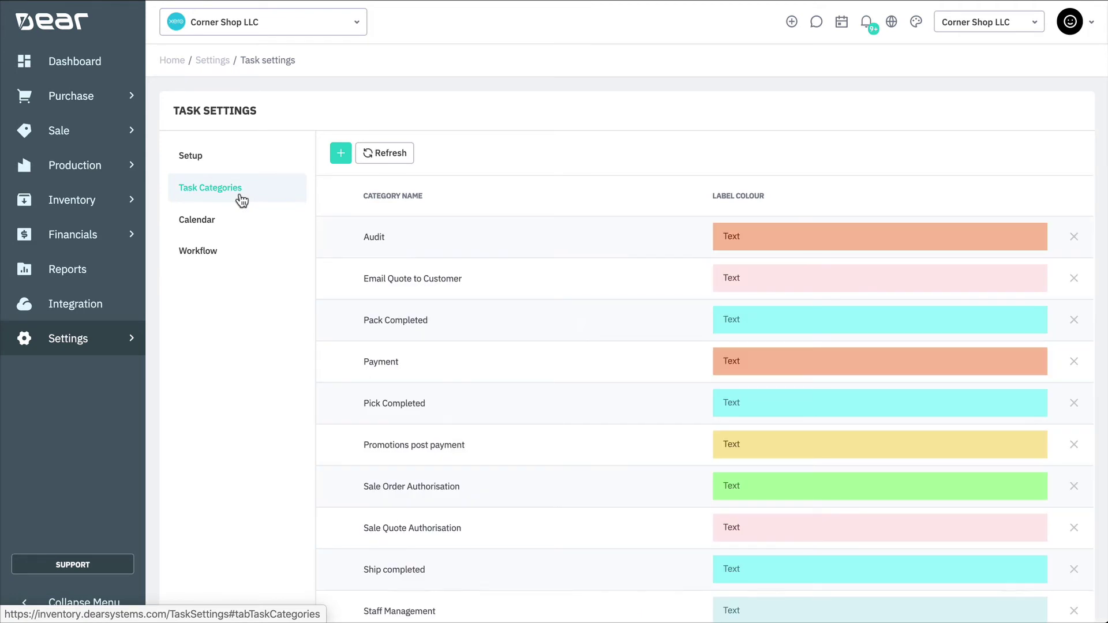
scroll(501, 227, down, 2)
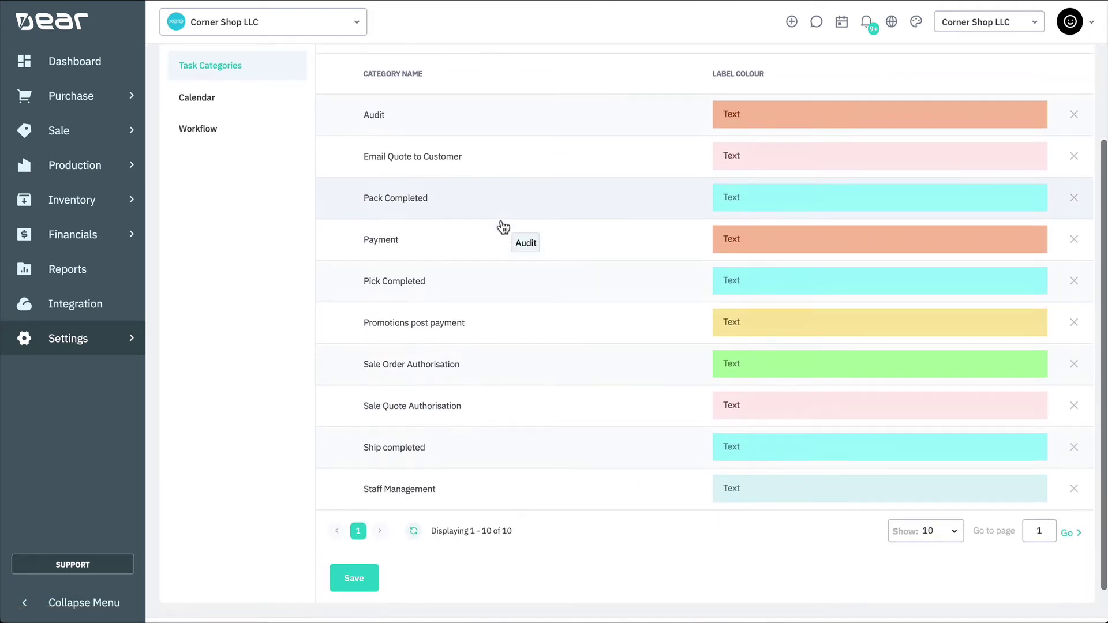
scroll(502, 226, up, 1)
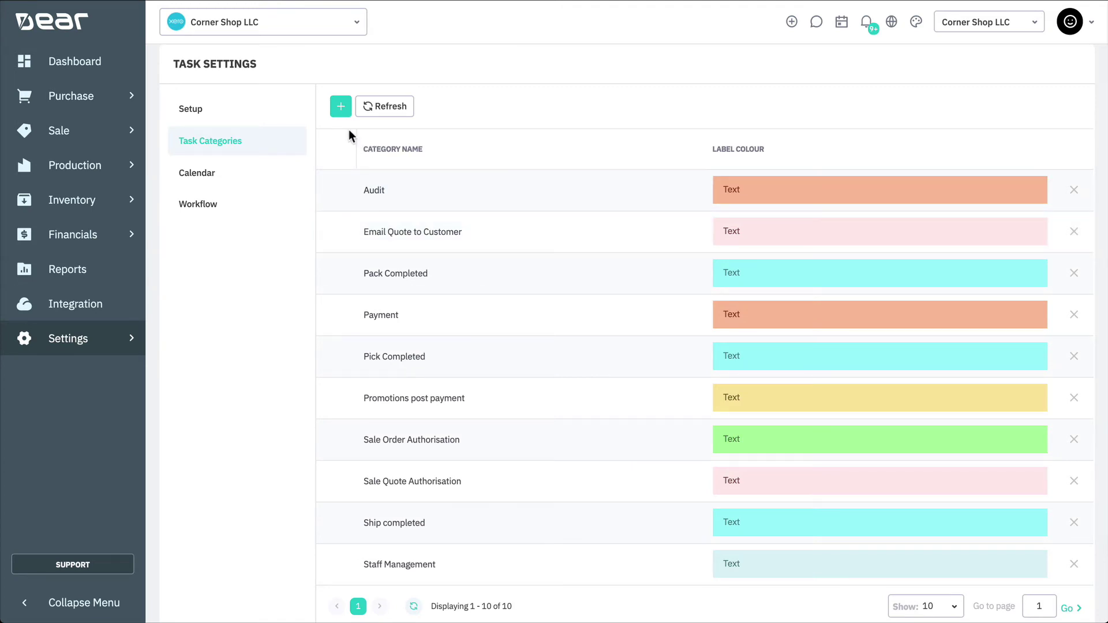
click(339, 113)
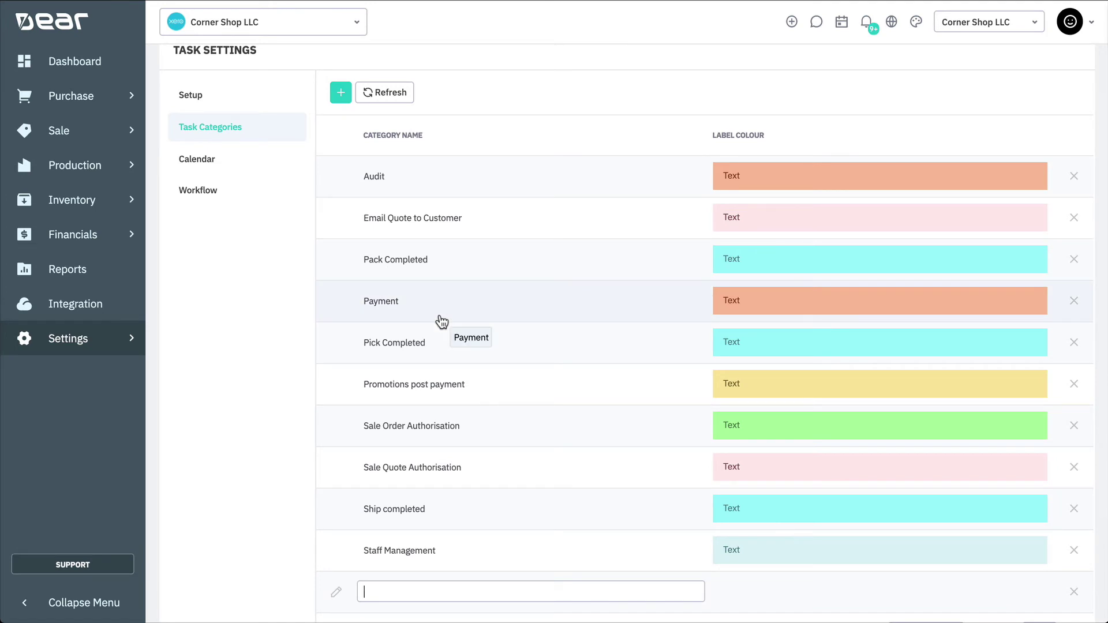
text(Phone Call)
click(831, 595)
Give the Phone Call category a light-blue label colour and save it
scroll(863, 594, down, 1)
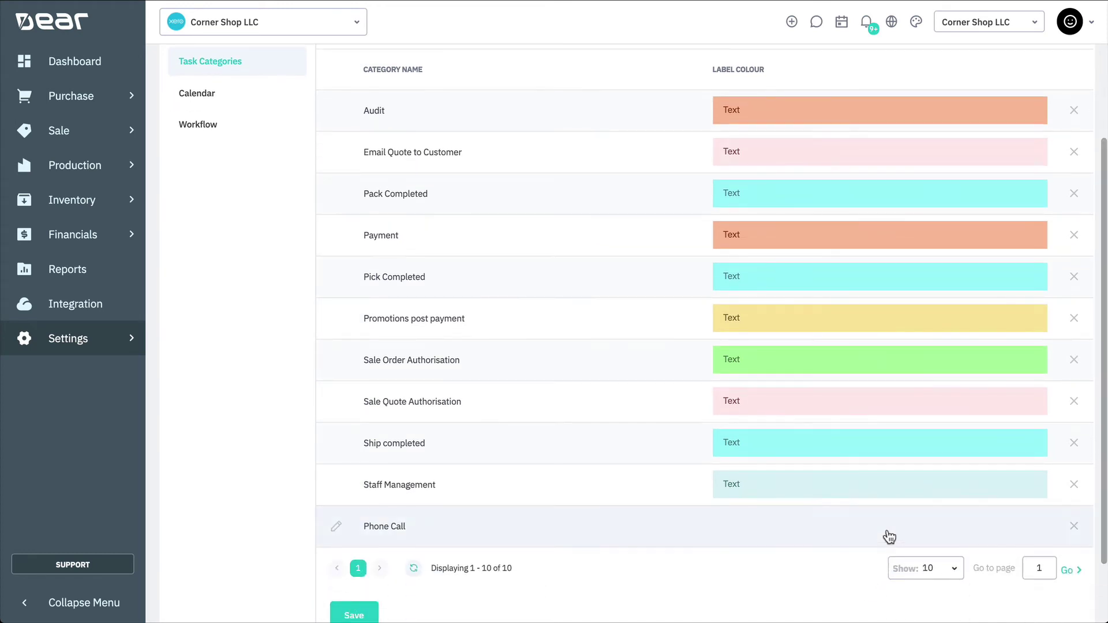
click(827, 526)
click(1040, 526)
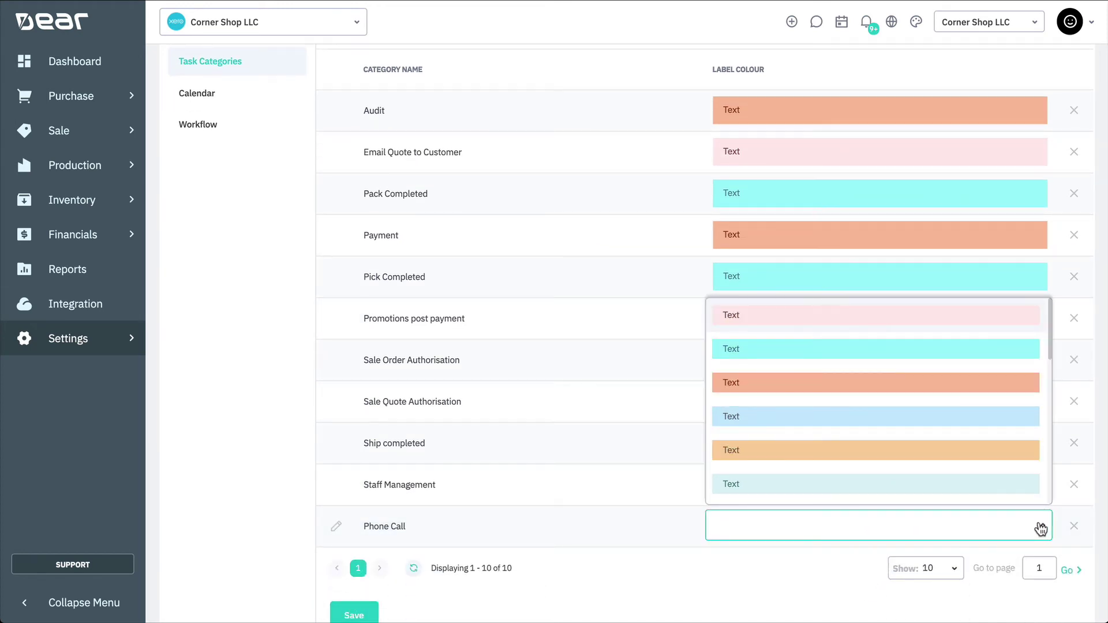
click(764, 433)
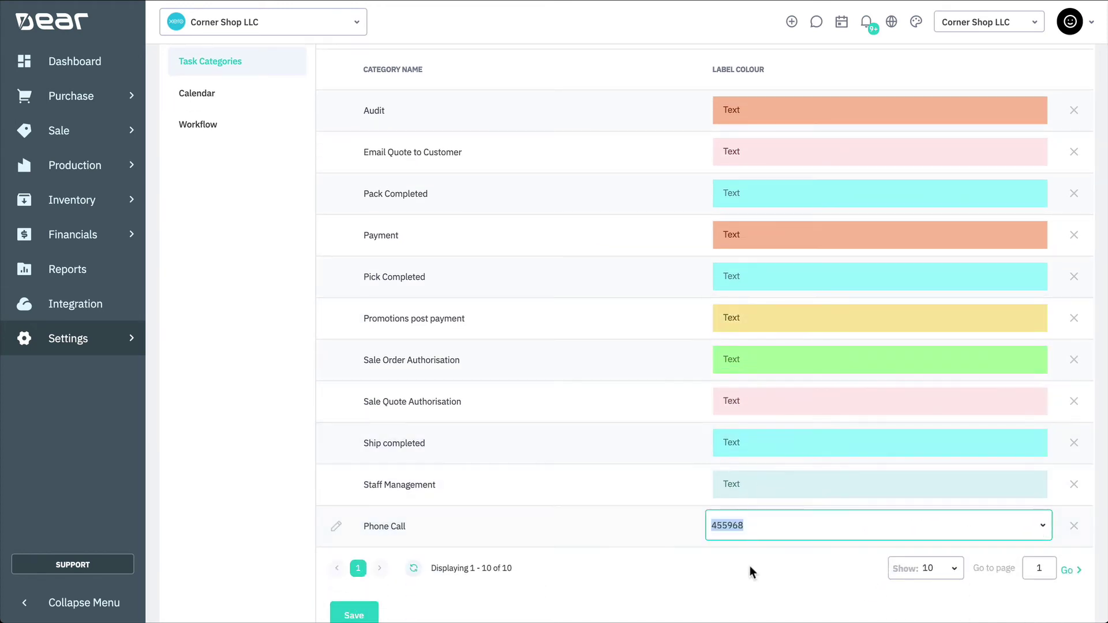
click(750, 569)
scroll(749, 569, down, 2)
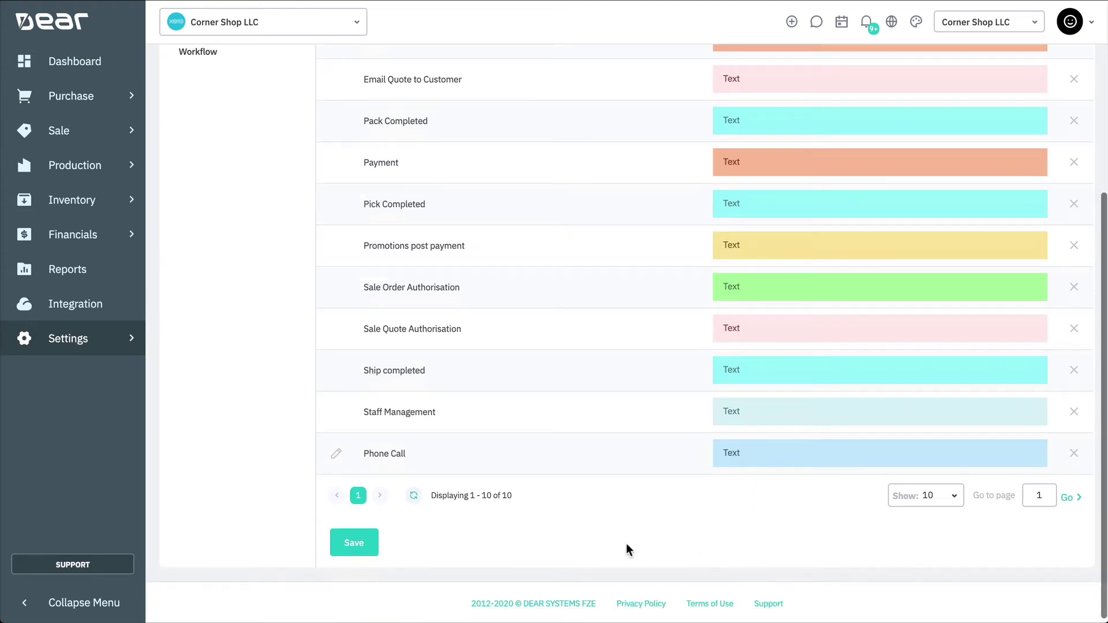
click(368, 546)
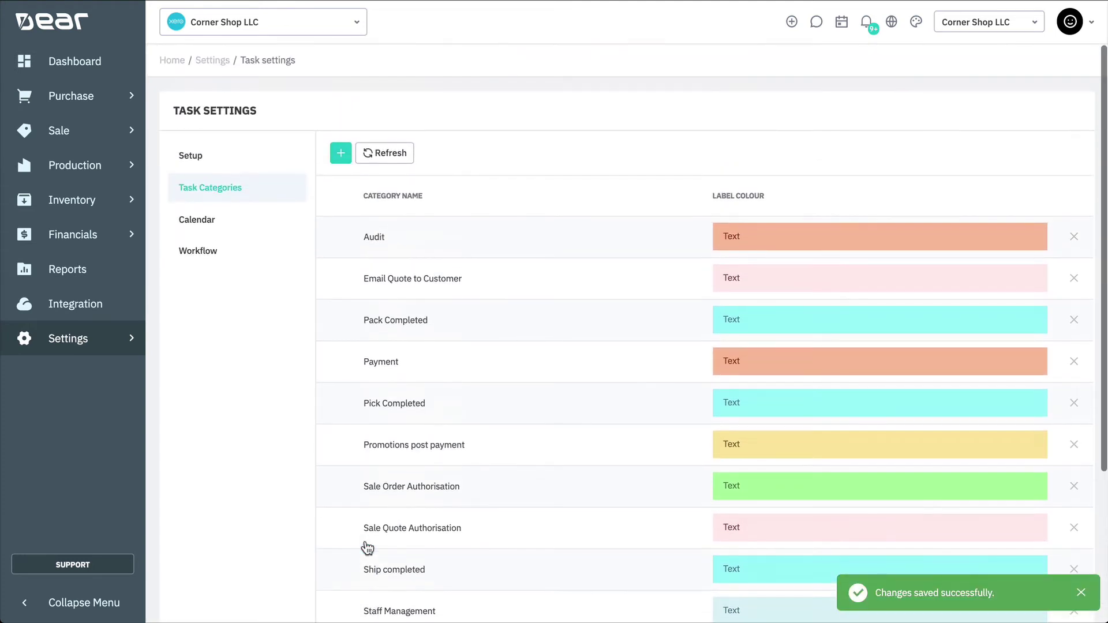
Set the task calendar's first day of the week to Monday
click(238, 227)
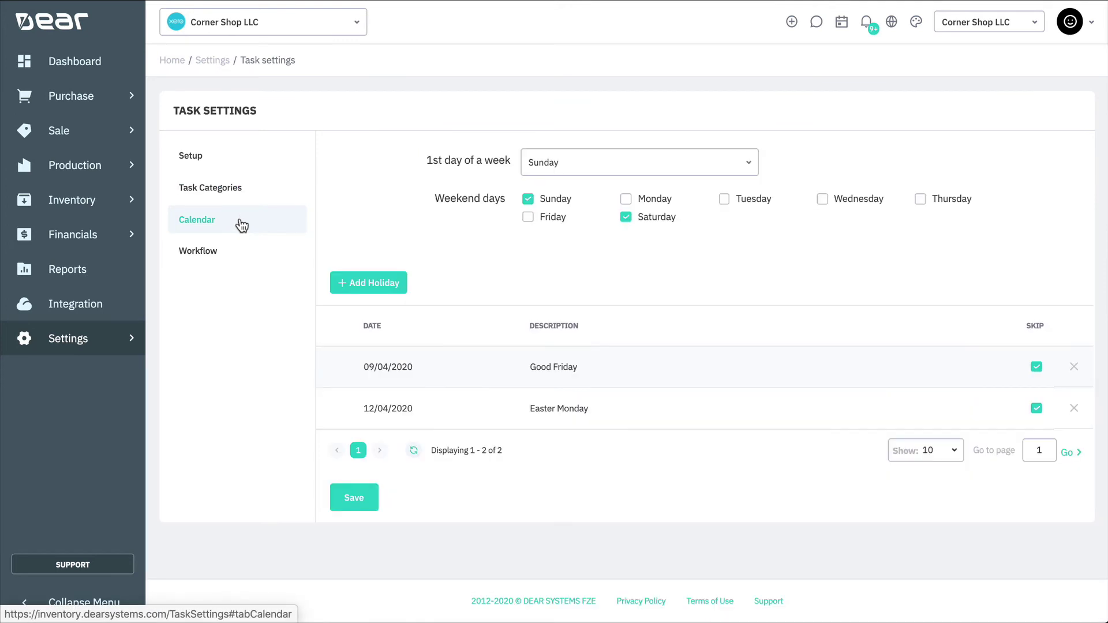
click(673, 173)
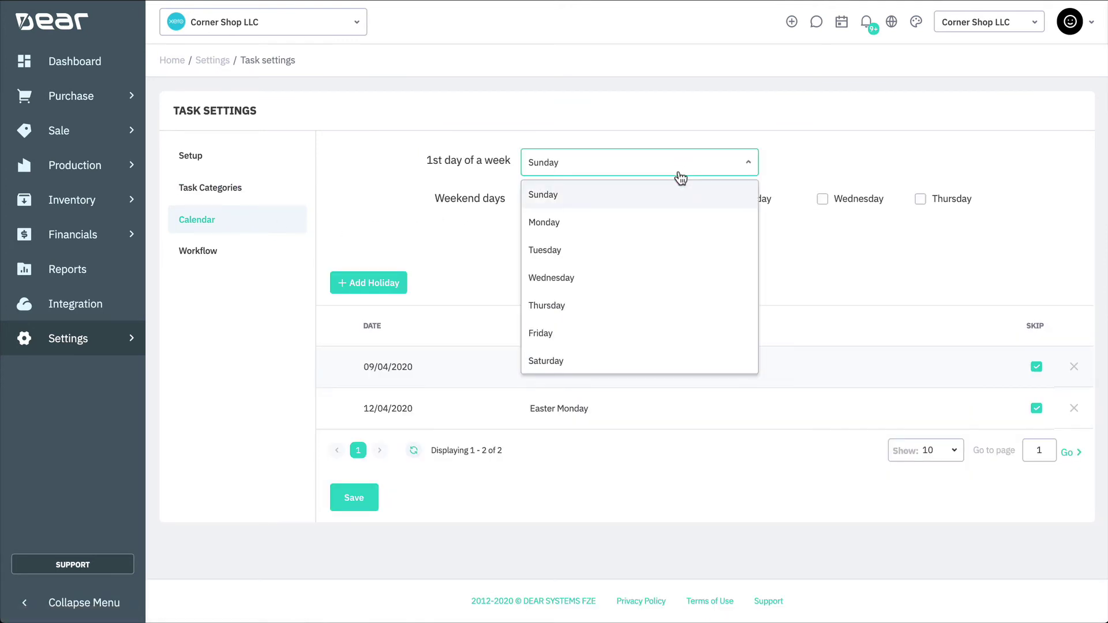
click(658, 220)
click(829, 136)
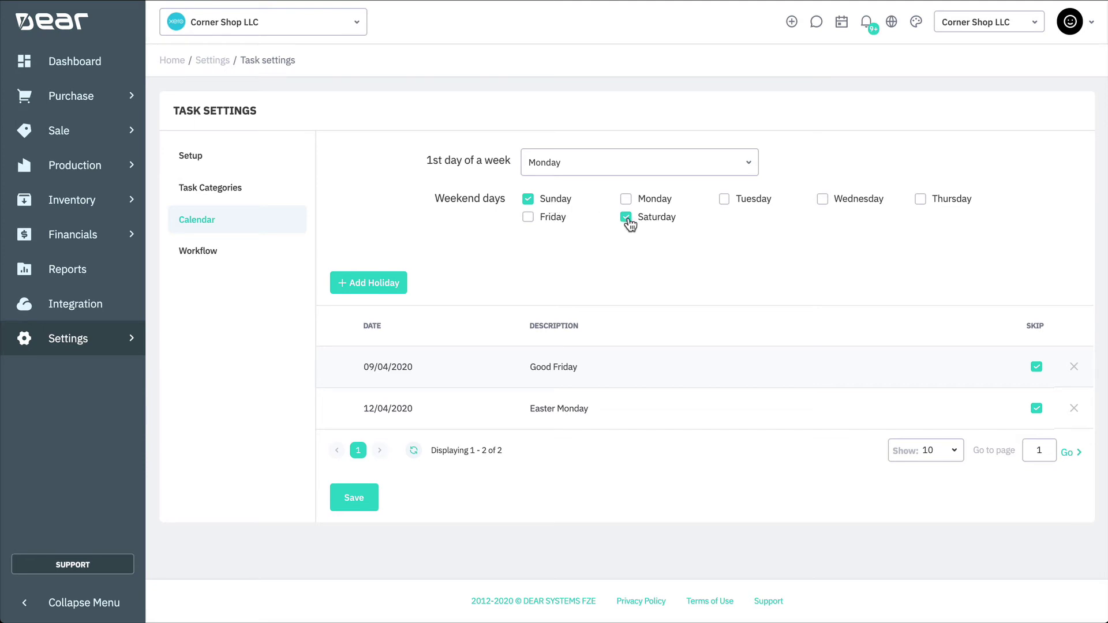
Add a Christmas Day holiday on 25/12/2020 and save the calendar settings
click(384, 283)
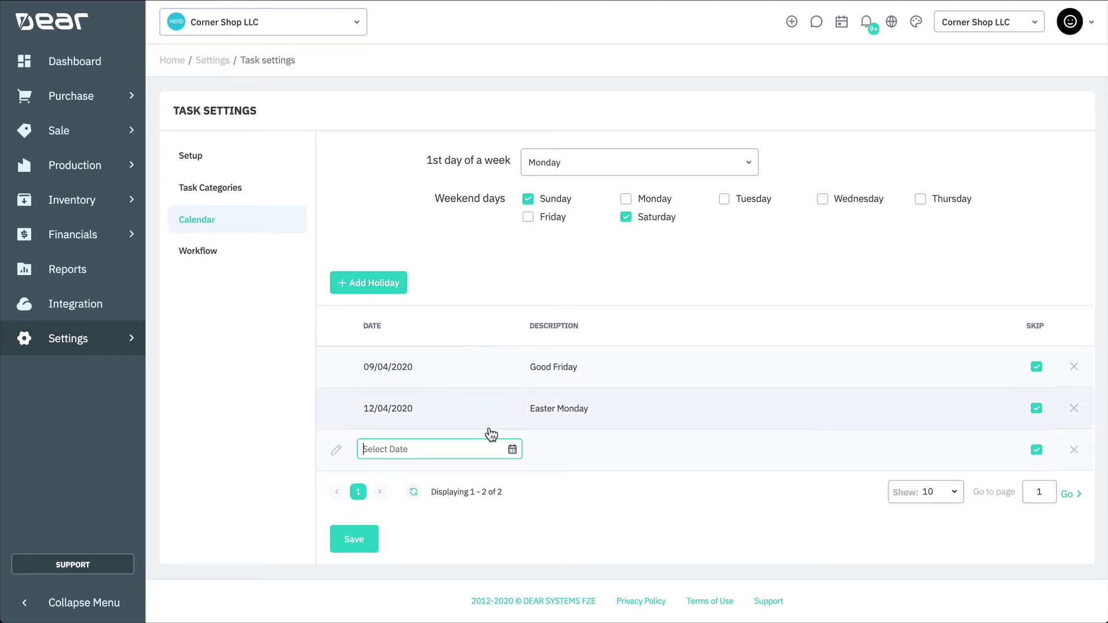
click(512, 449)
click(503, 243)
click(503, 243)
click(503, 243)
click(503, 243)
click(503, 243)
click(503, 243)
click(503, 243)
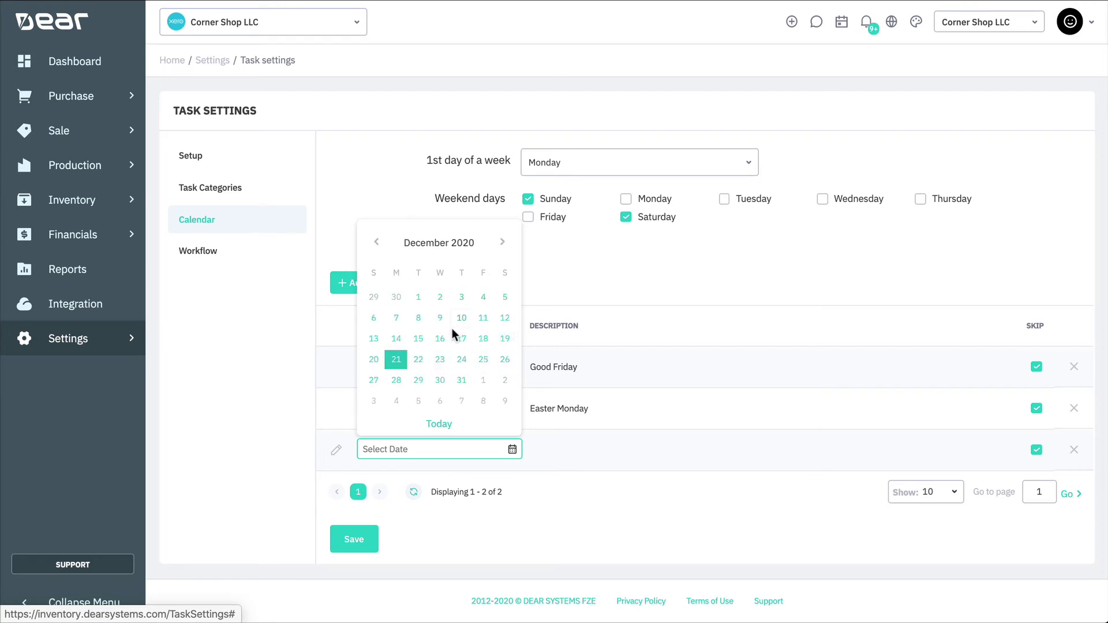
click(482, 359)
text(Christmas Day)
click(641, 487)
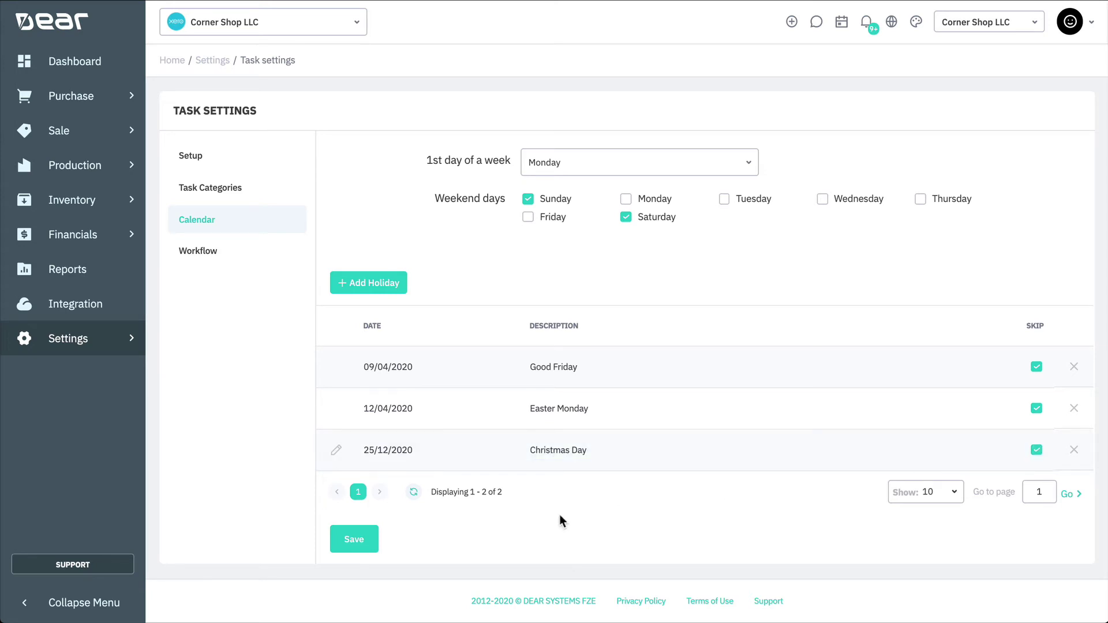
click(353, 536)
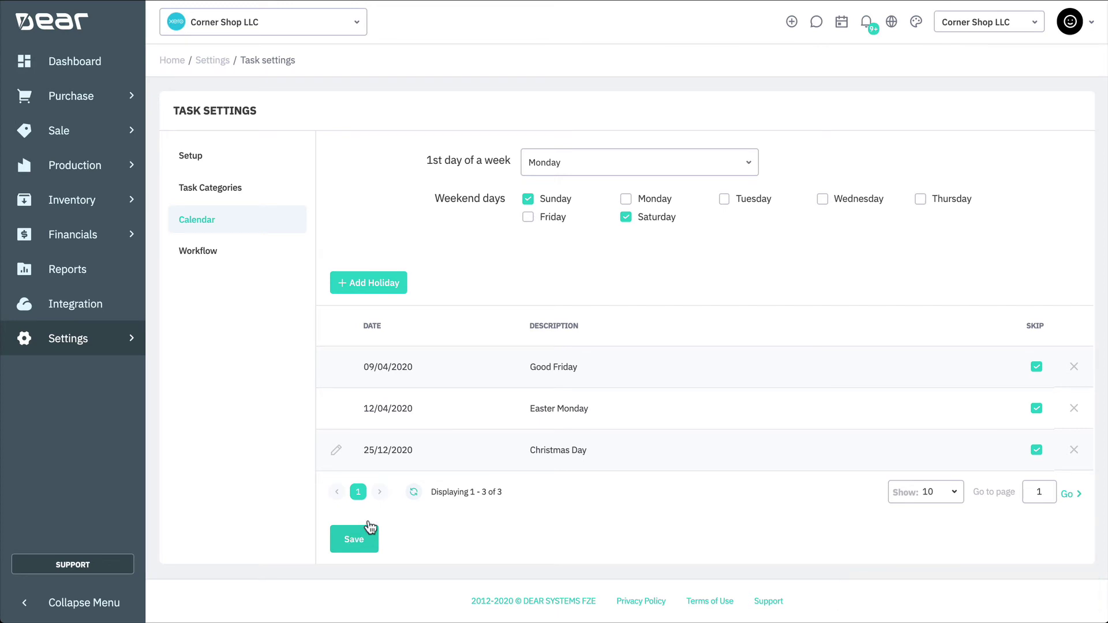
Show the Workflow list with Stock Adjustment Complete and Sales Workflow
click(202, 249)
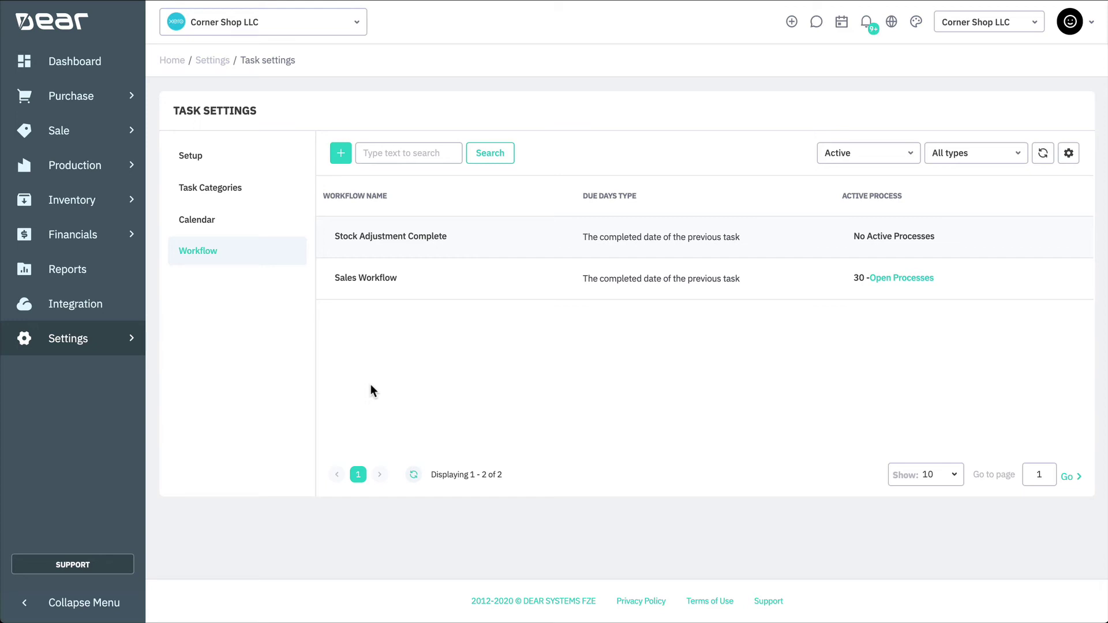
Create a new workflow named Stocktake Management
click(341, 154)
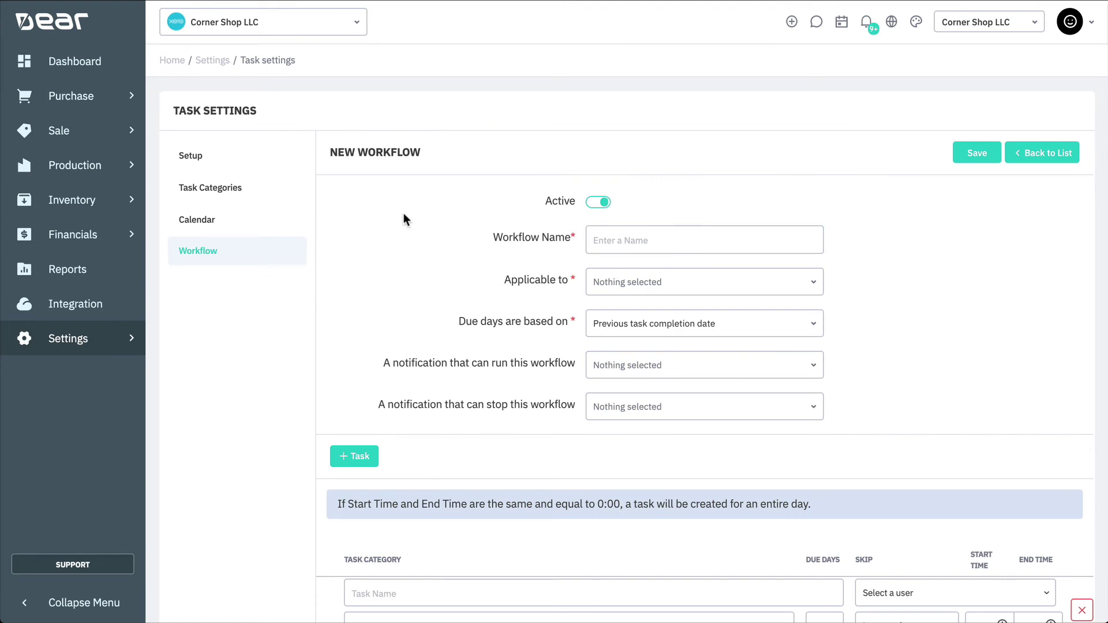
click(594, 208)
click(603, 235)
text(Stocktat)
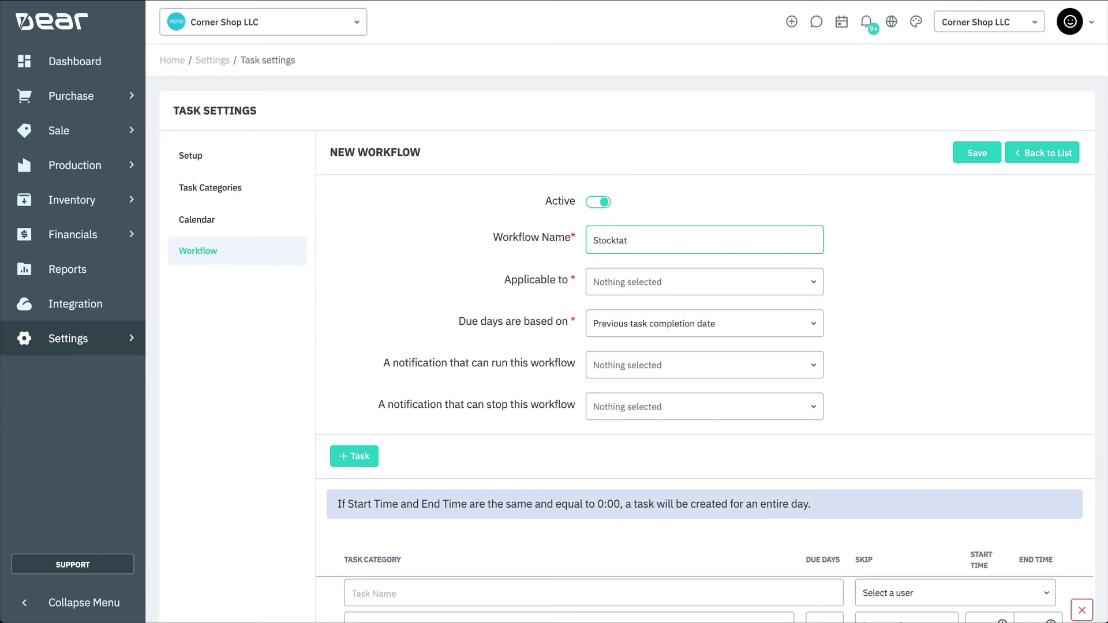
key(BackSpace)
text(ke Management)
Make the workflow apply to Stocktake, with due days based on previous task completion date
click(819, 287)
scroll(774, 346, down, 3)
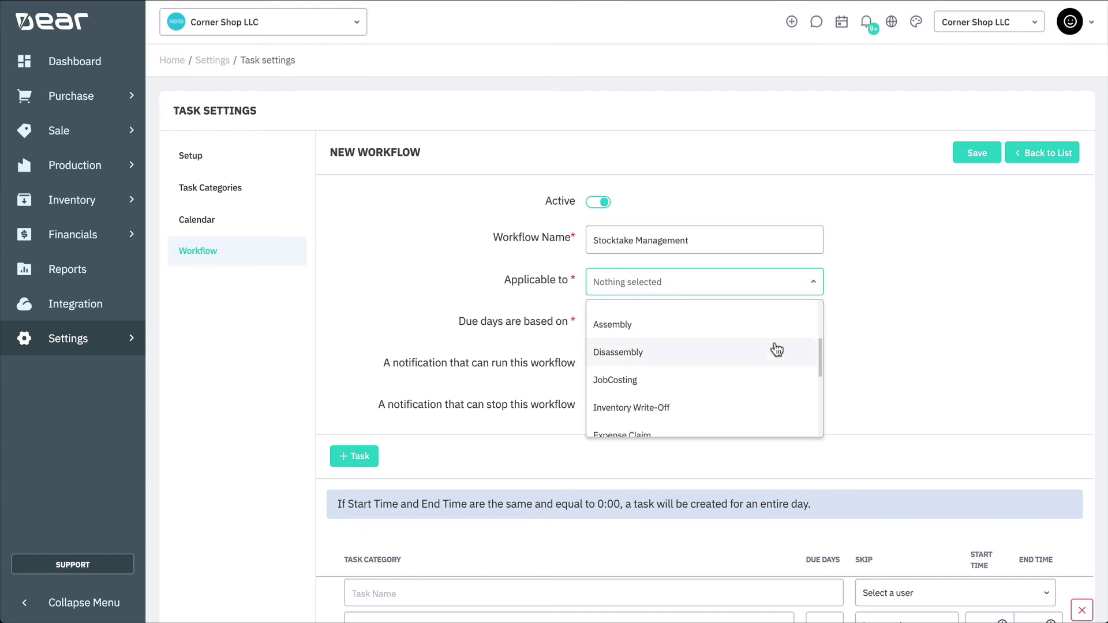
scroll(777, 350, down, 5)
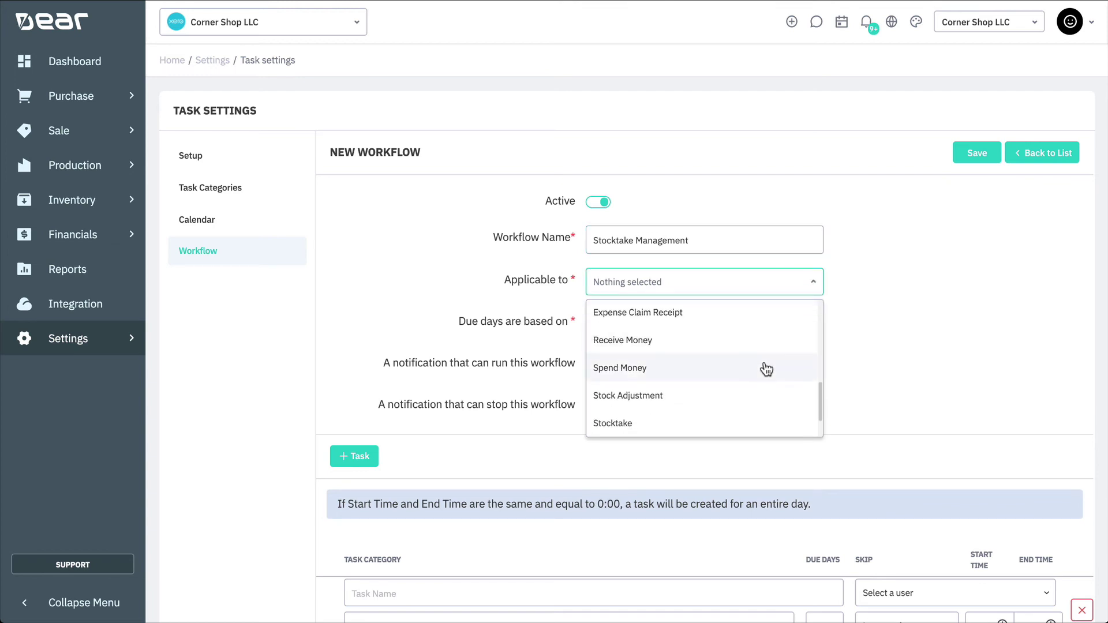
scroll(766, 370, down, 1)
click(735, 368)
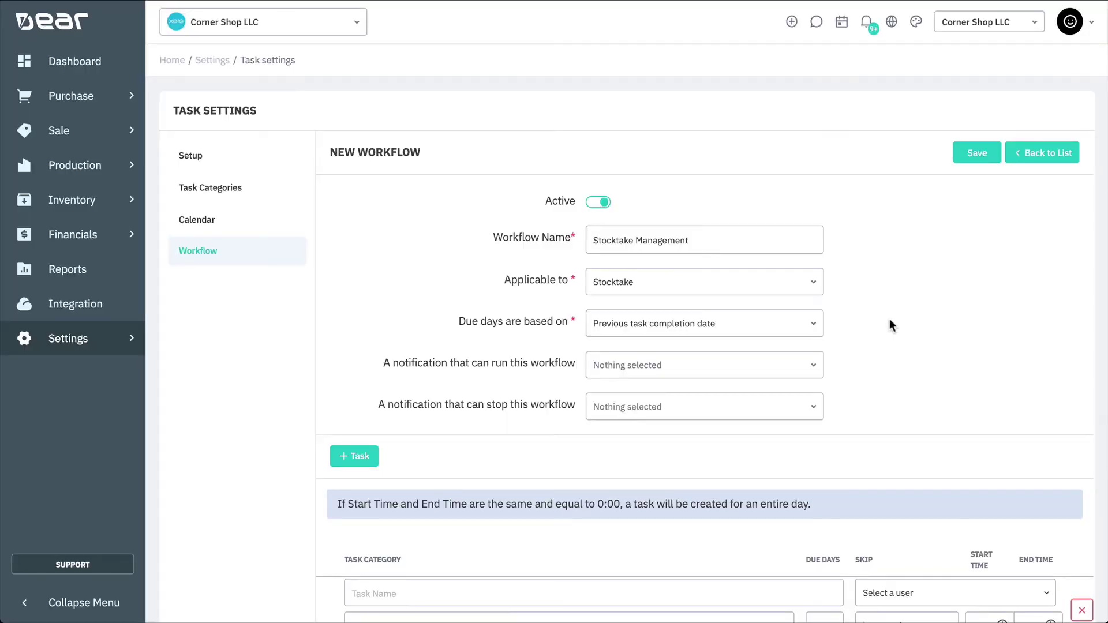
click(817, 328)
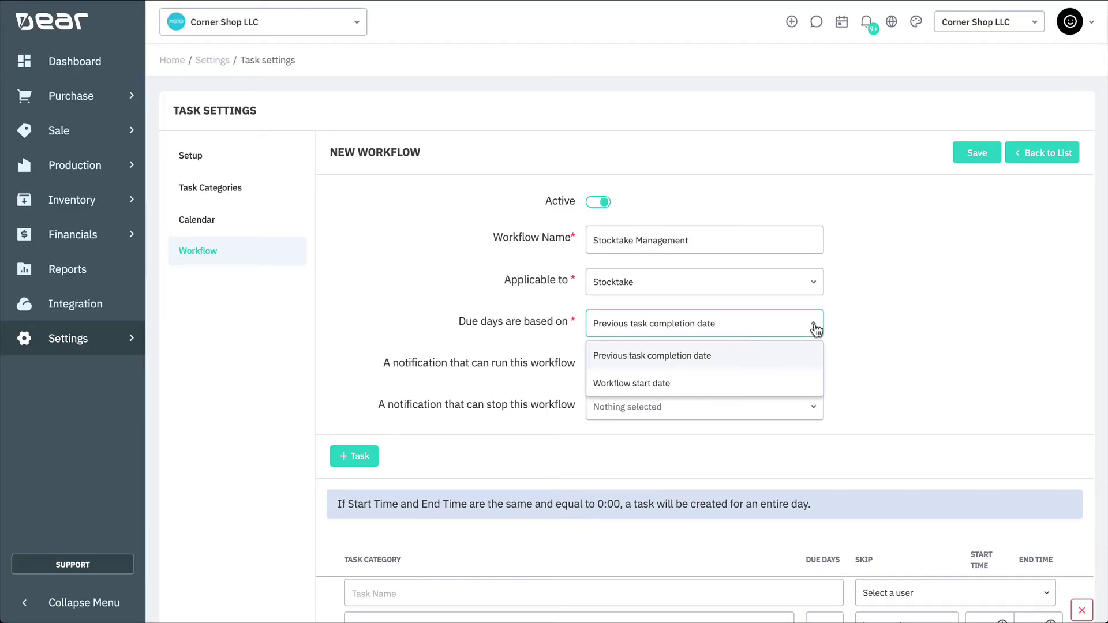
scroll(812, 346, down, 1)
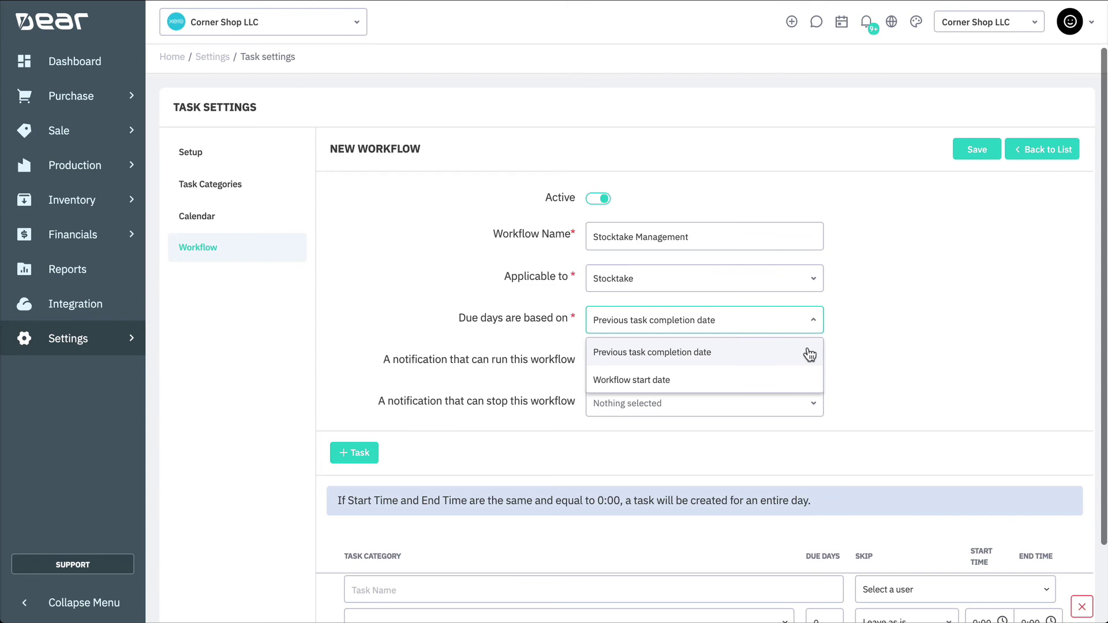
scroll(809, 354, down, 1)
click(810, 354)
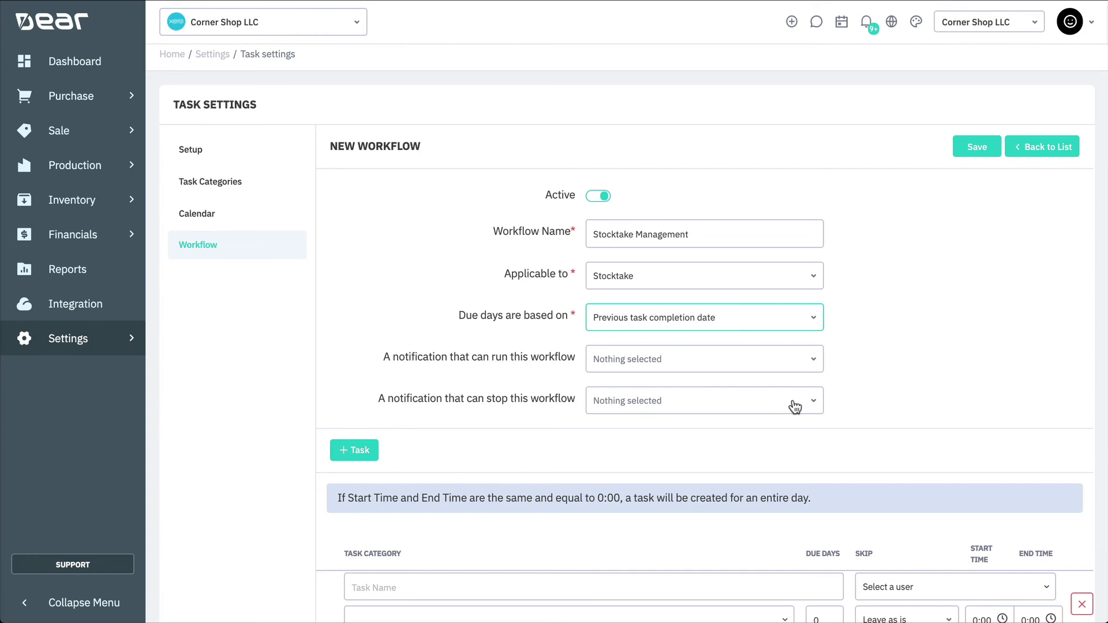
Add the task Distribute Count to Warehouse, assigned to the staff user, due after 1 day
scroll(795, 408, down, 3)
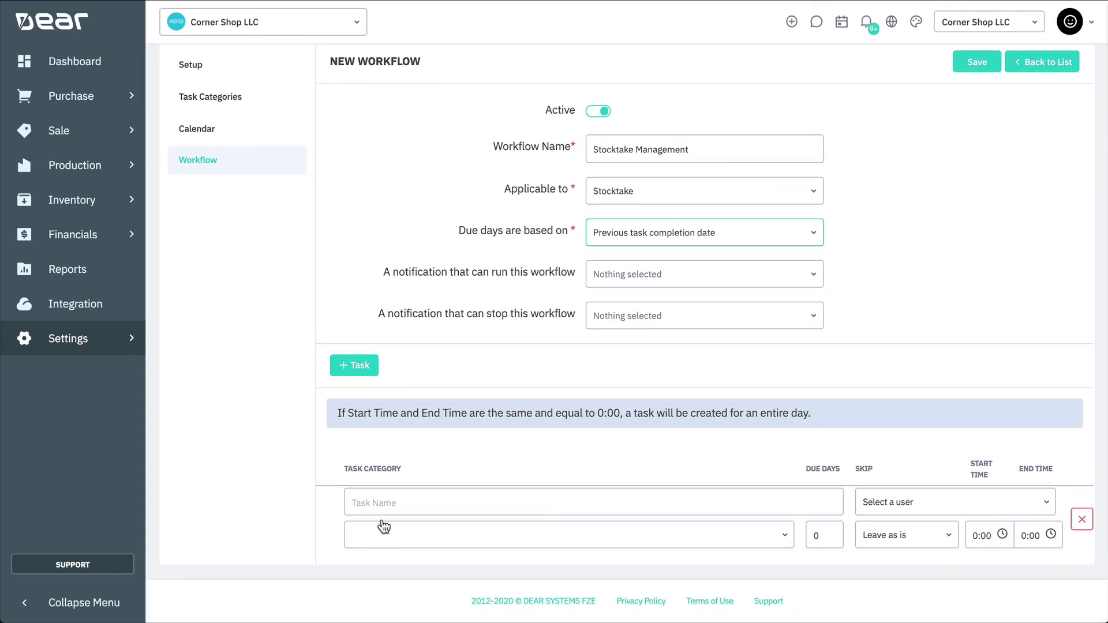
click(377, 500)
text(Dist)
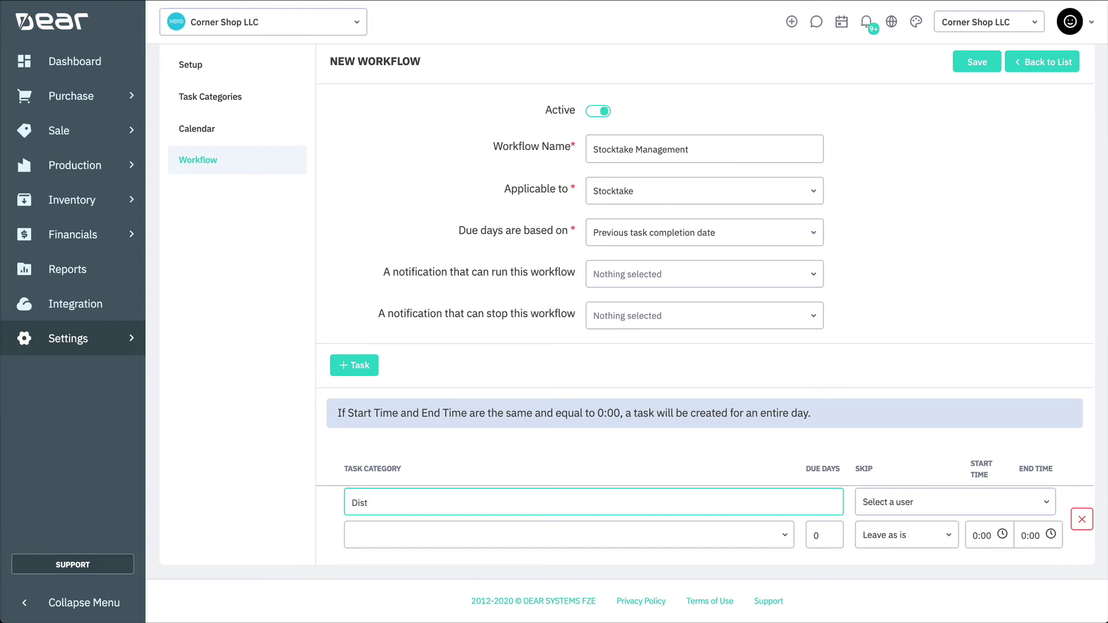
text(ribute Count to Warehouse)
click(888, 507)
click(918, 482)
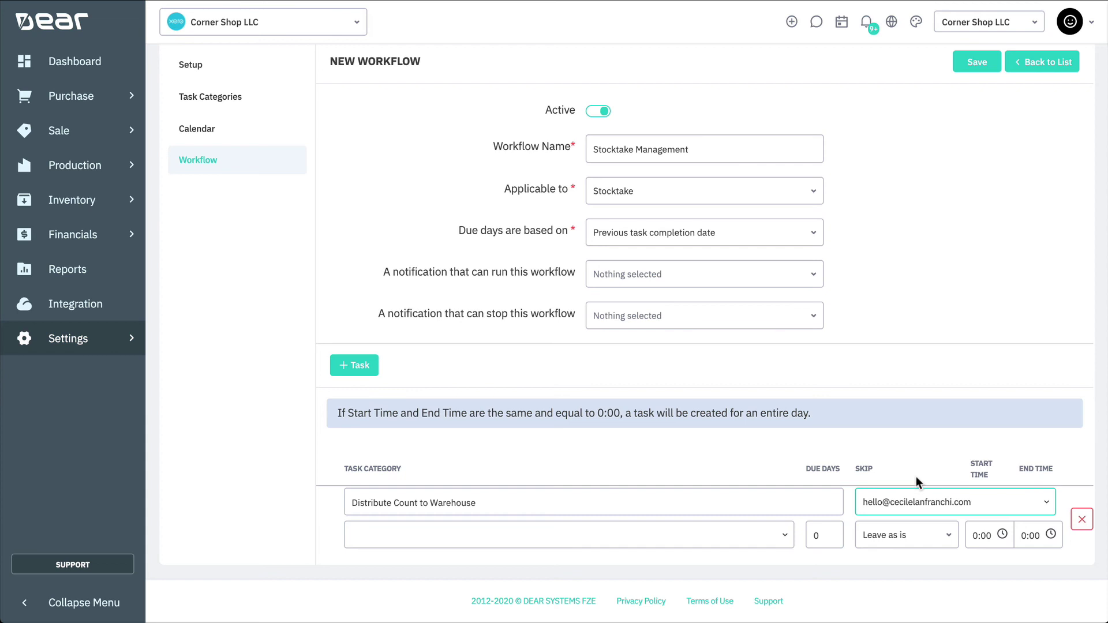
click(824, 534)
text(1)
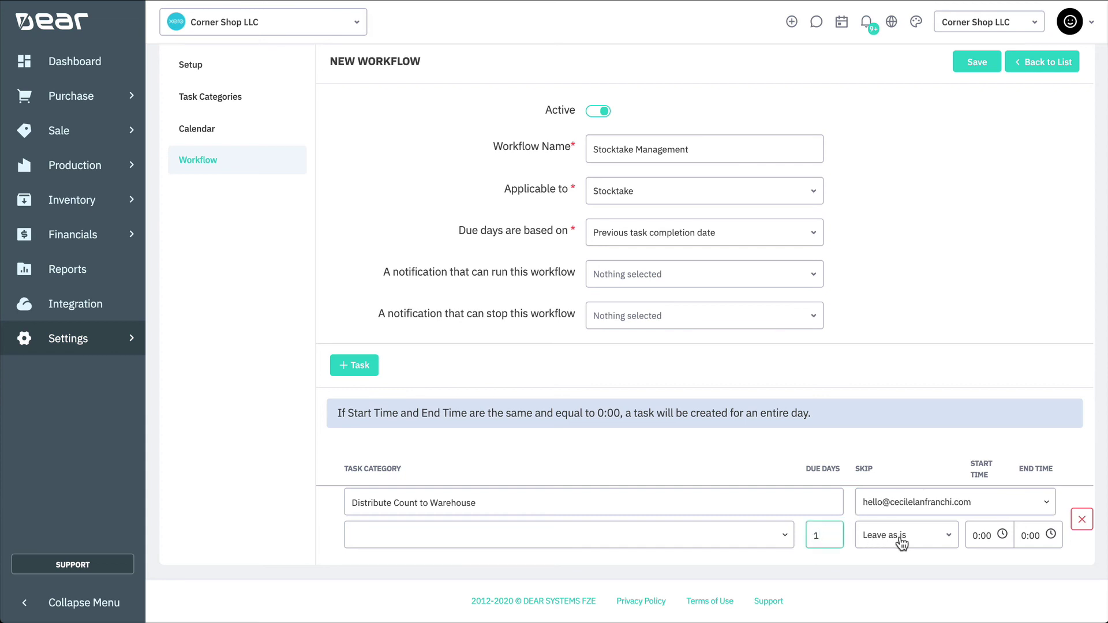
Keep the task date unchanged on holidays and set the task category to Audit
click(916, 542)
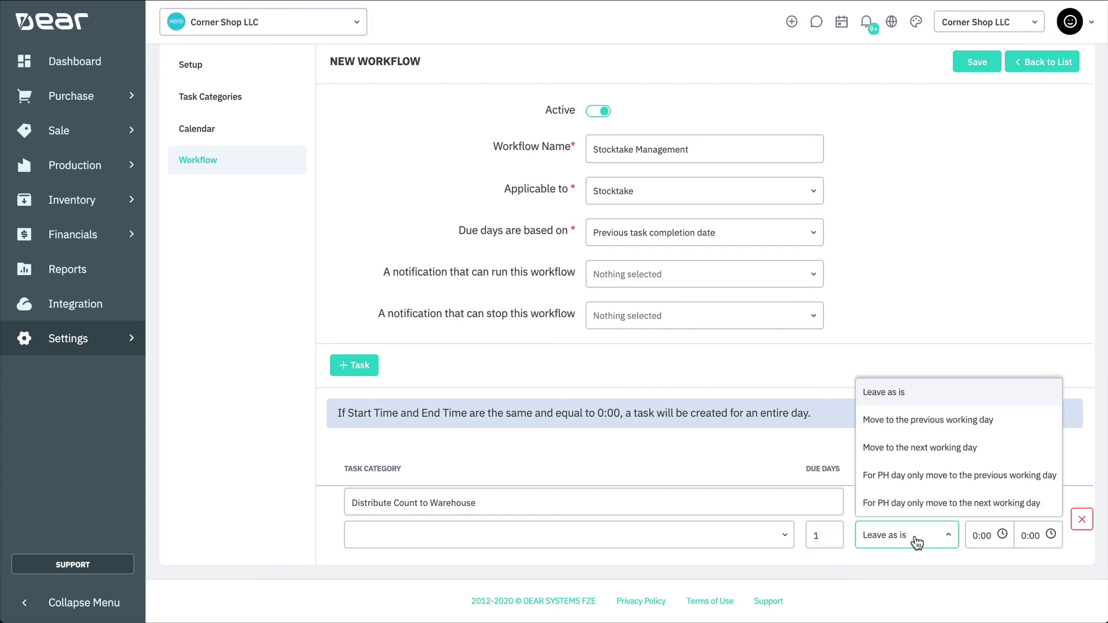
click(915, 403)
click(981, 537)
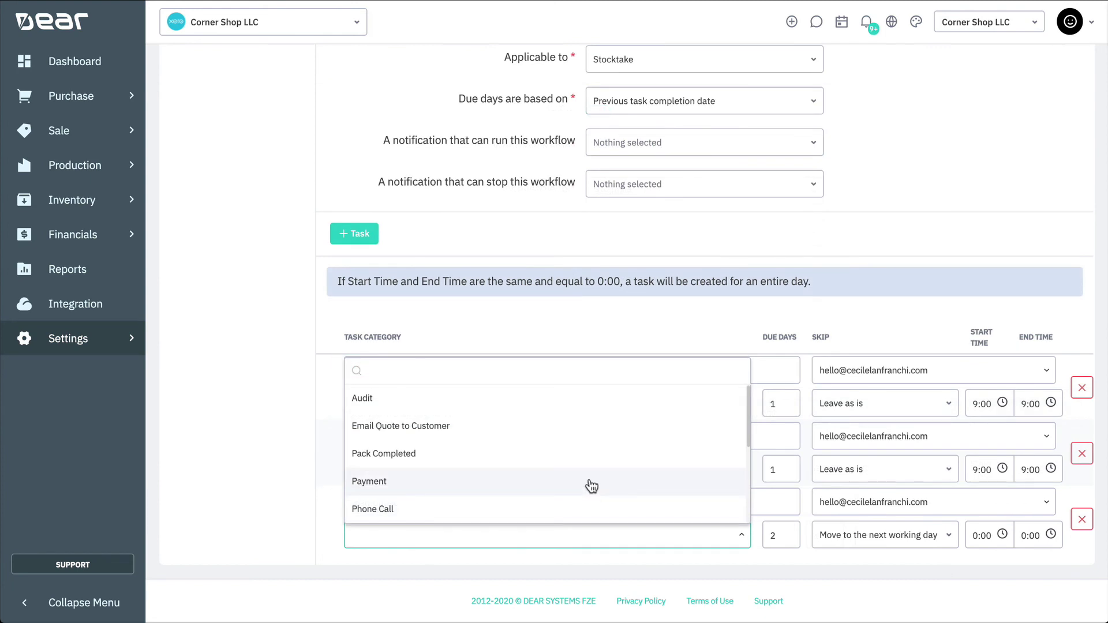
click(381, 398)
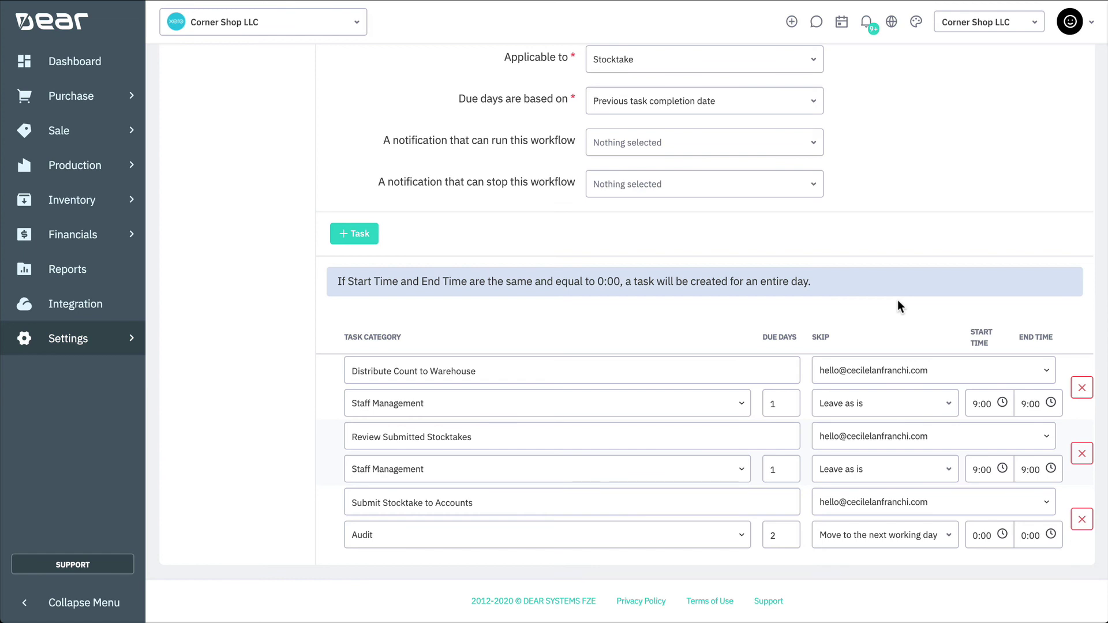
scroll(897, 302, up, 4)
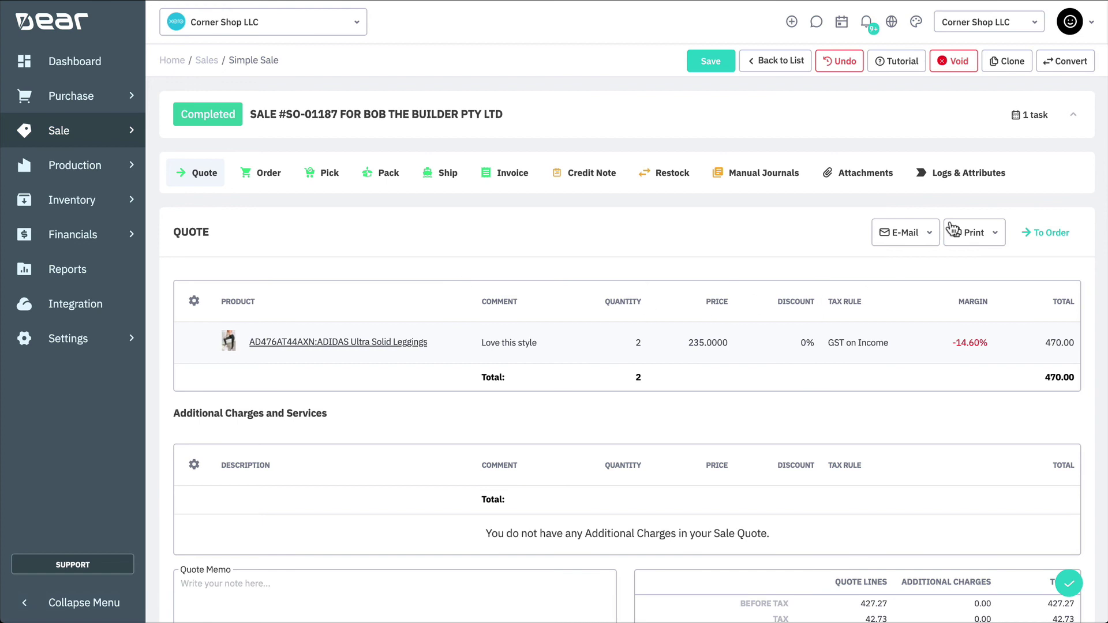
Show the sale's task panel listing the Authorise Sale Quote task
click(1037, 119)
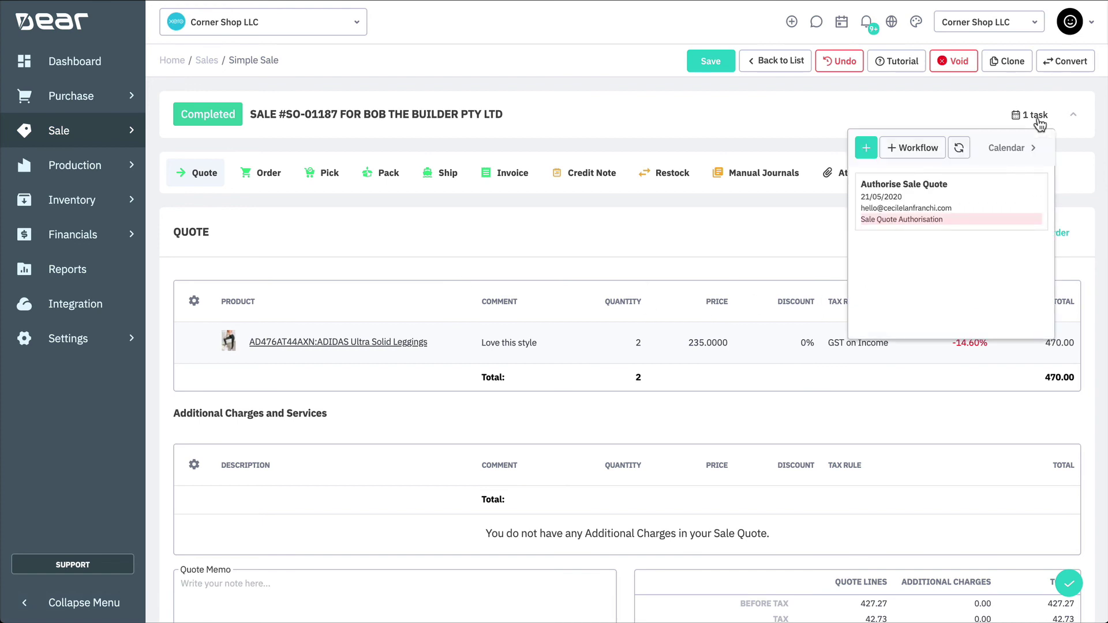
Add an Audit task 'Review Invoice' for the staff user, noting 'Please Review this invoice as it doesn't seem correct'
click(862, 155)
click(602, 92)
text(Review Invoice)
click(647, 183)
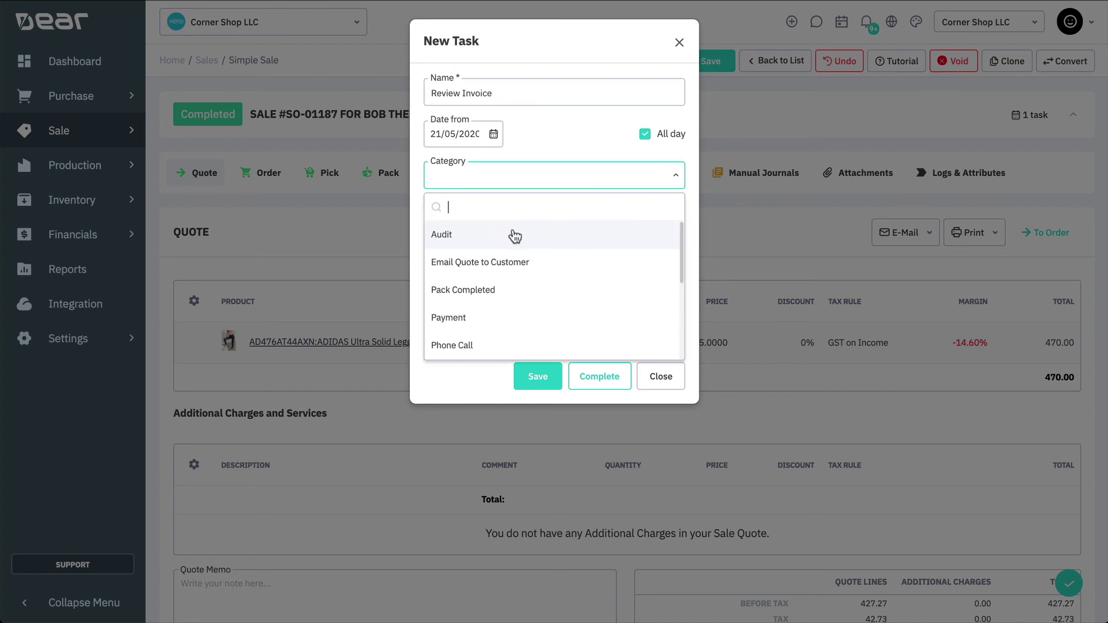
click(513, 237)
click(500, 218)
text(hell)
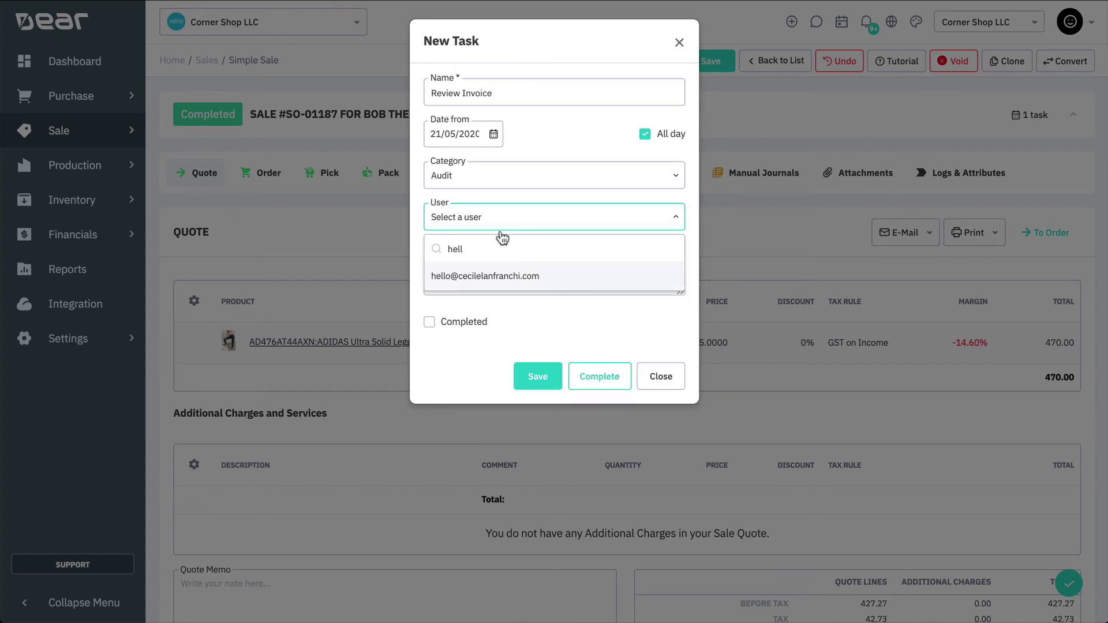
click(498, 276)
click(495, 275)
text(Please Review )
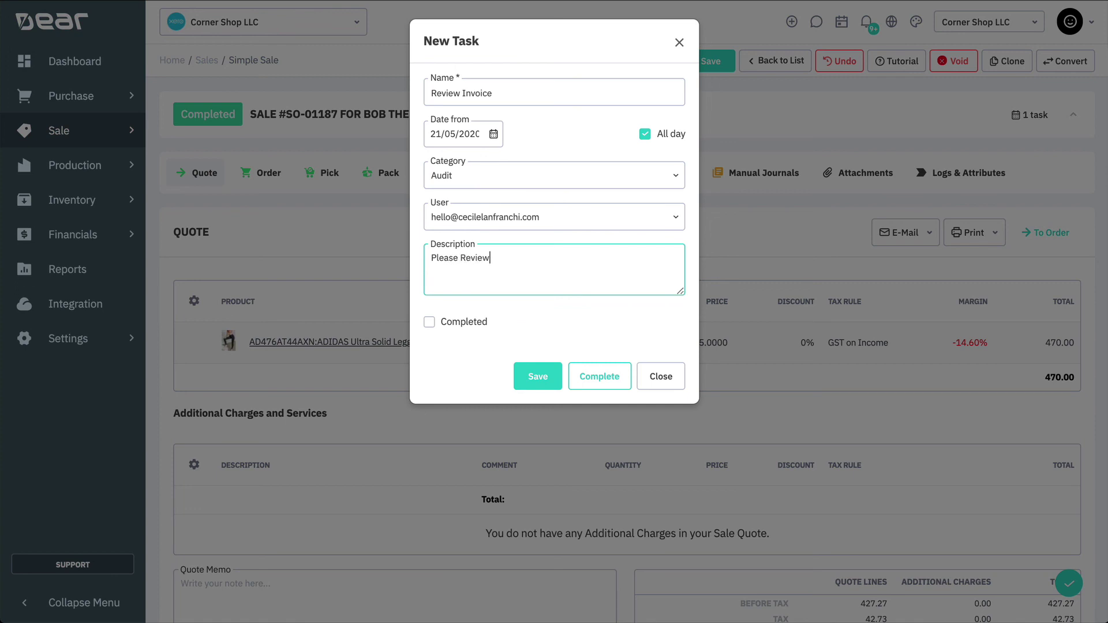
text(this invoice as it doesn't seem co)
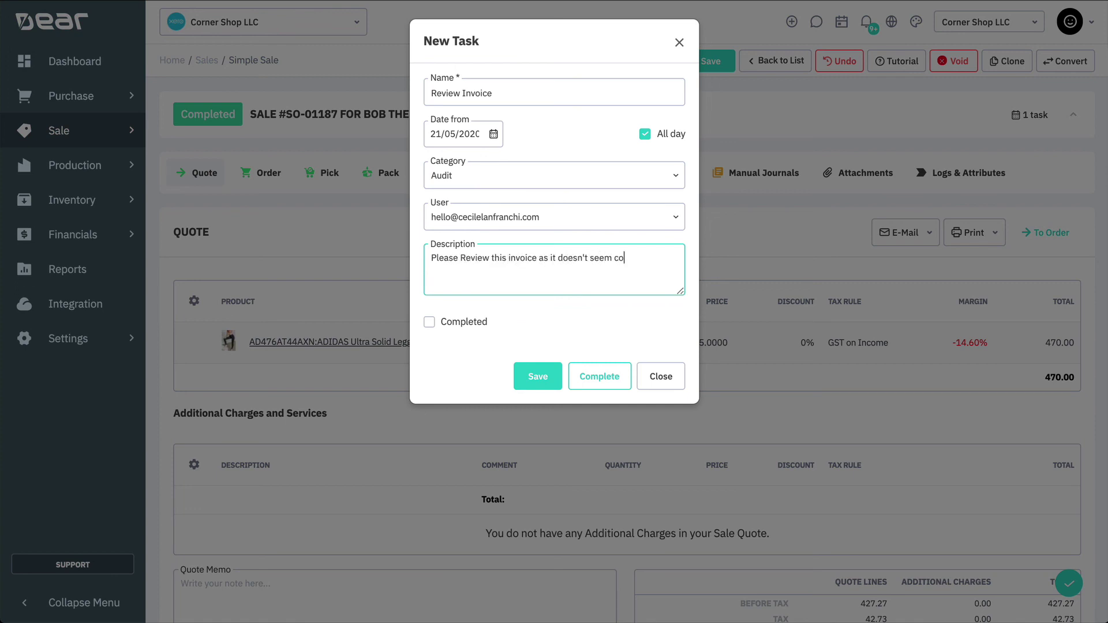
text(rrect)
click(532, 378)
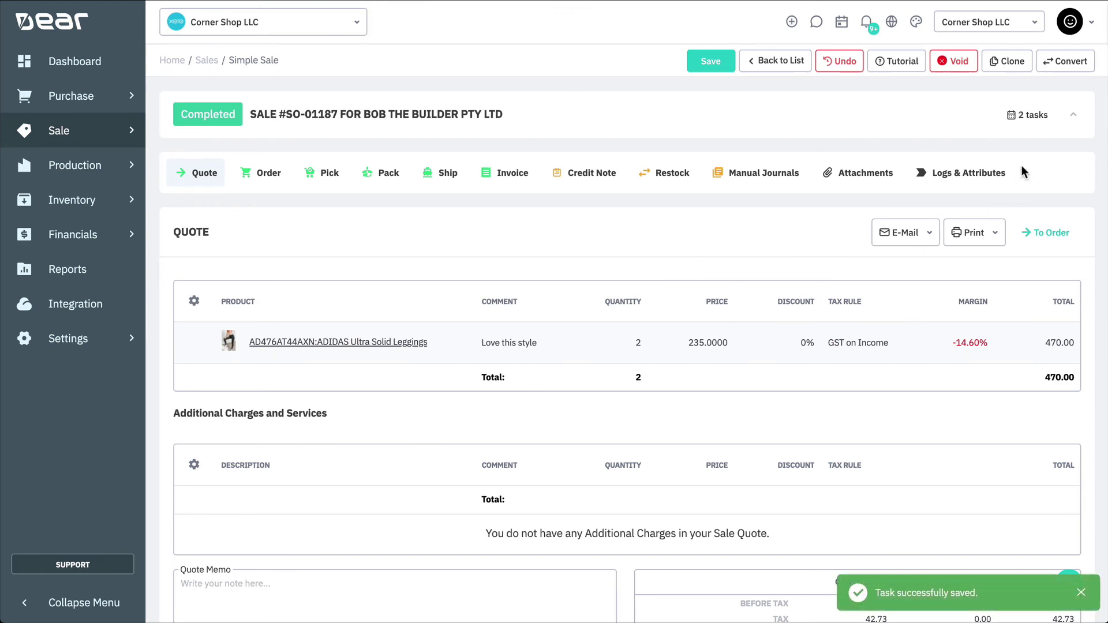
Check the new Review Invoice task in the sale's task list
click(1037, 116)
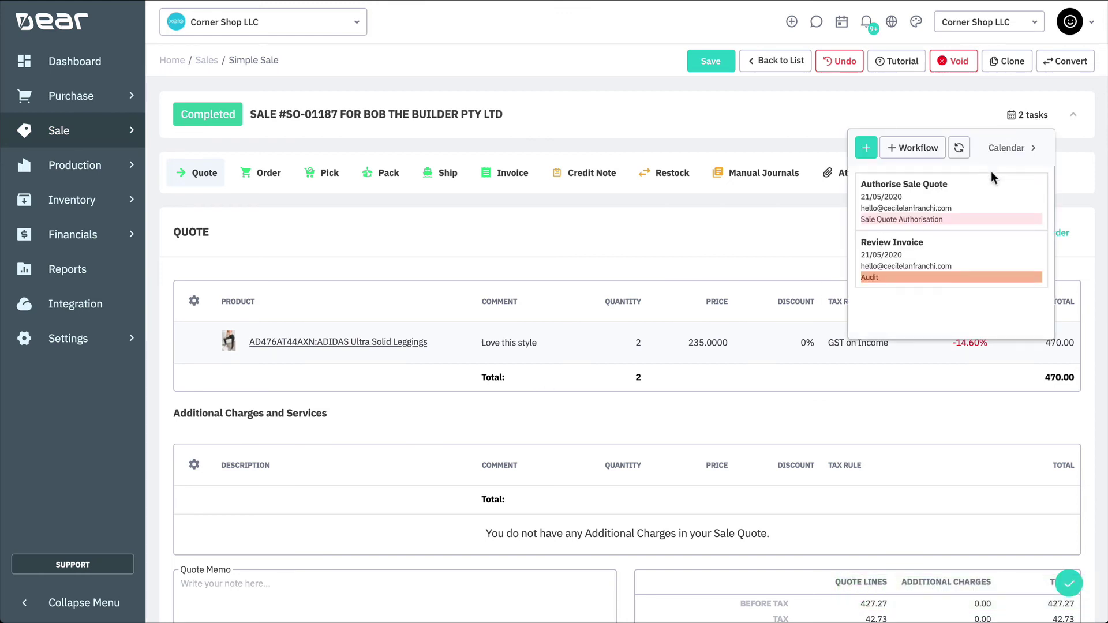
click(971, 254)
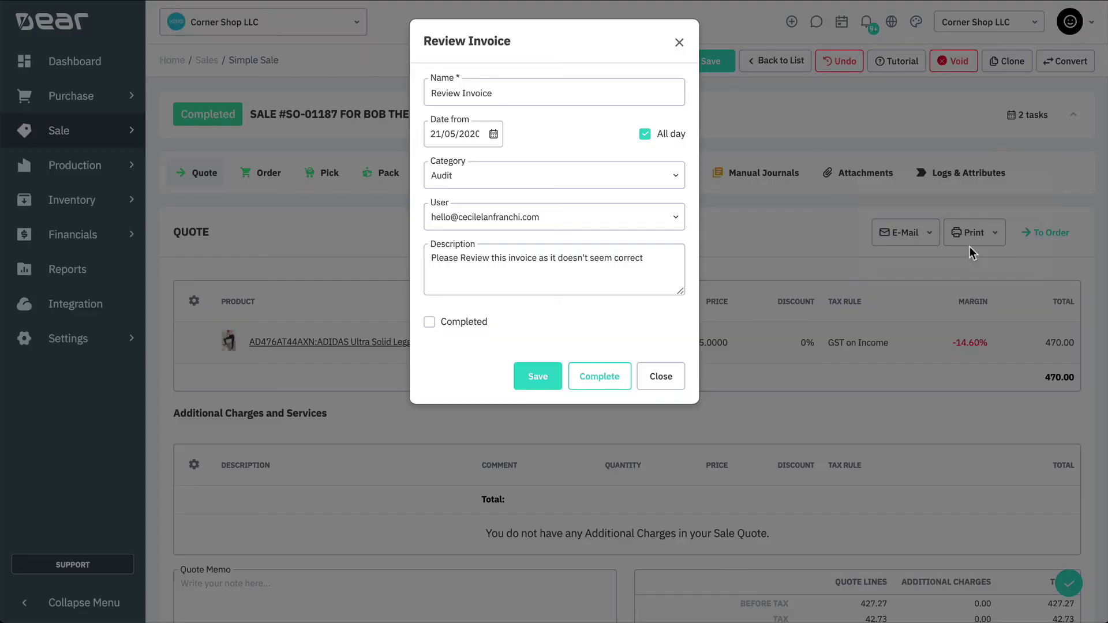
click(659, 378)
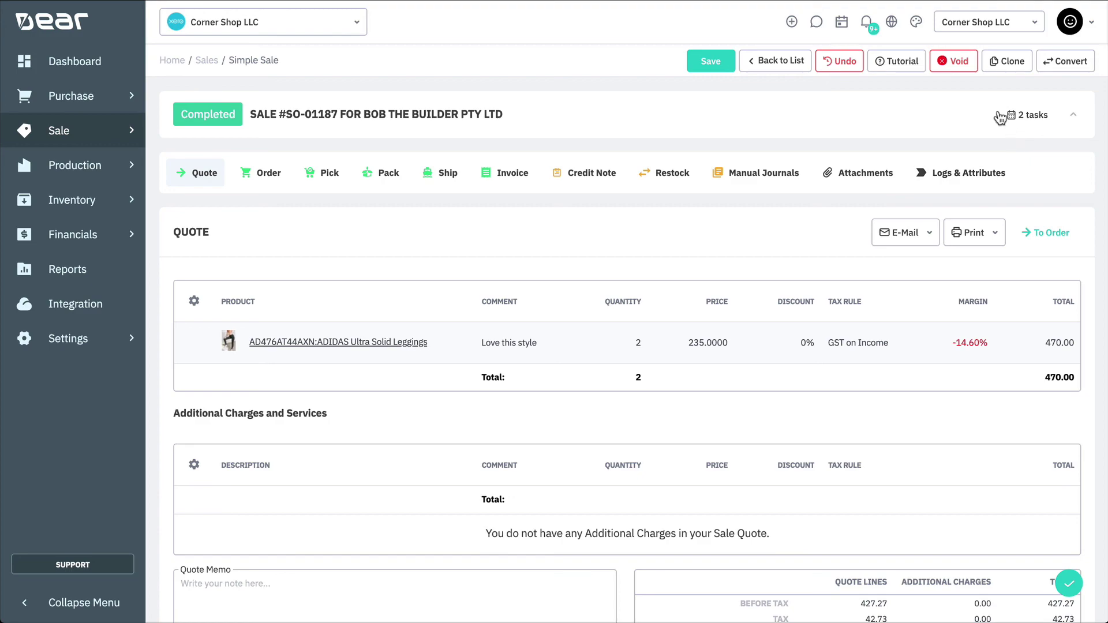
Filter the task calendar to Sale type and Audit category, then open the May 21 Review Invoice task
click(838, 24)
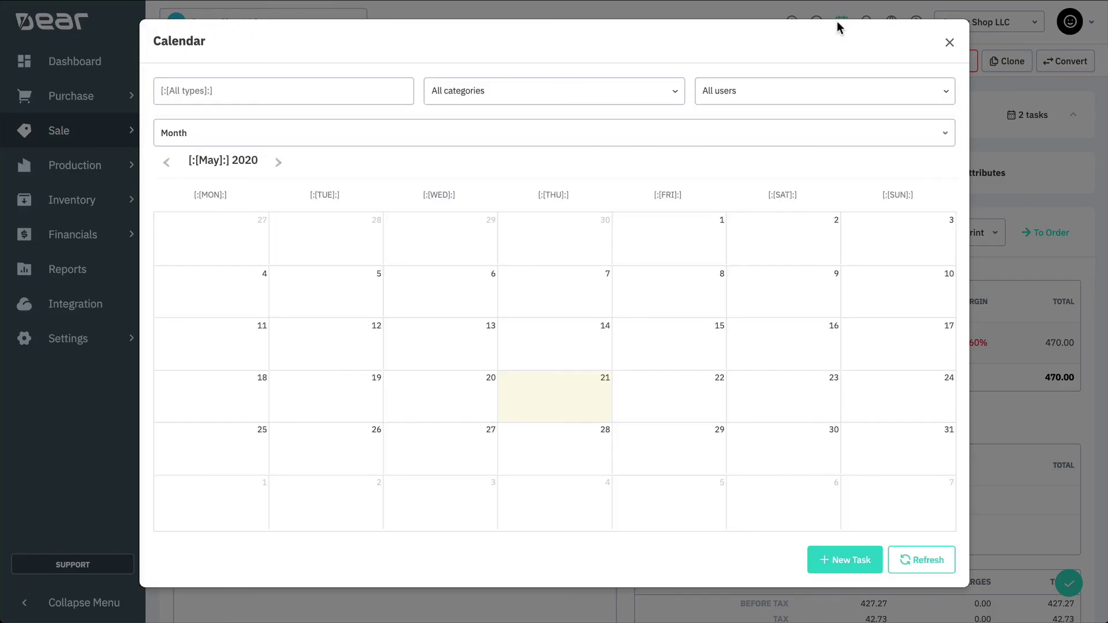
click(366, 91)
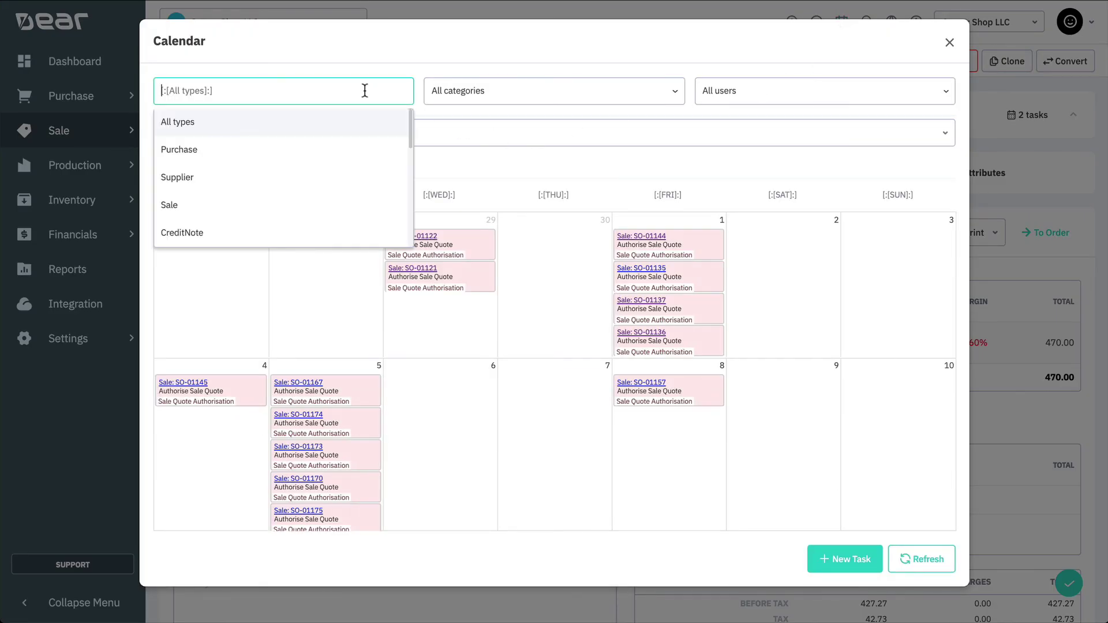
click(264, 206)
click(477, 90)
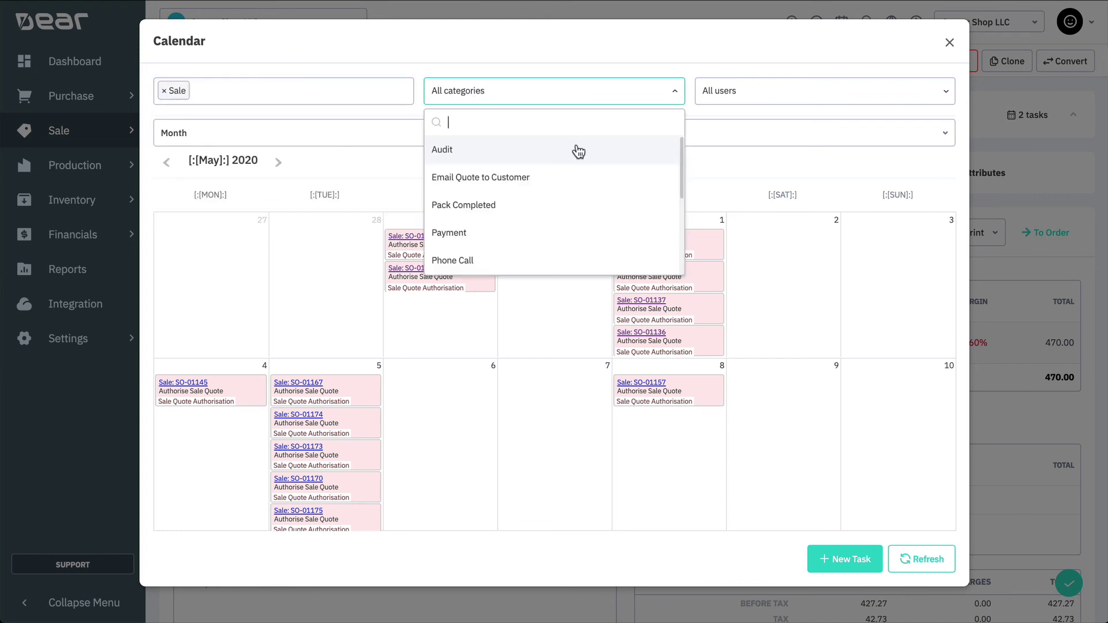
click(577, 151)
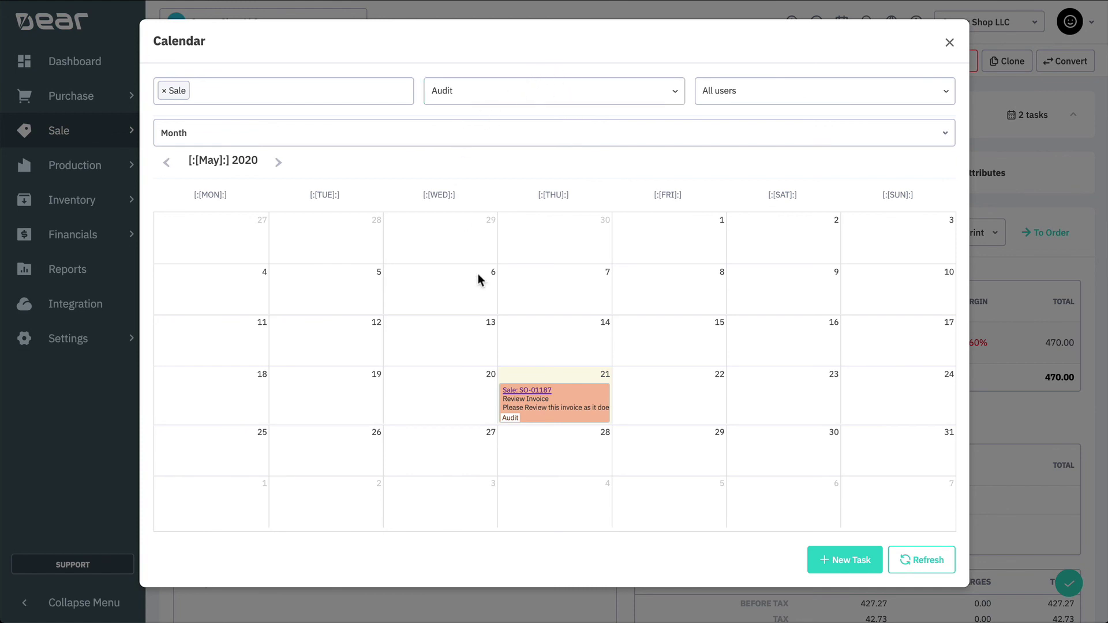
click(570, 413)
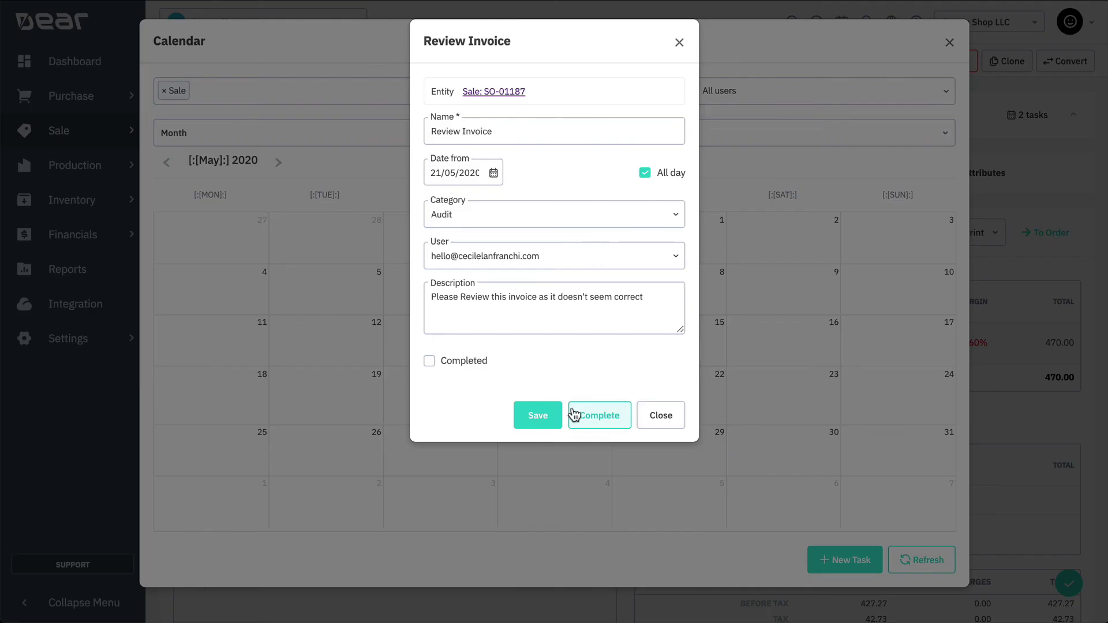